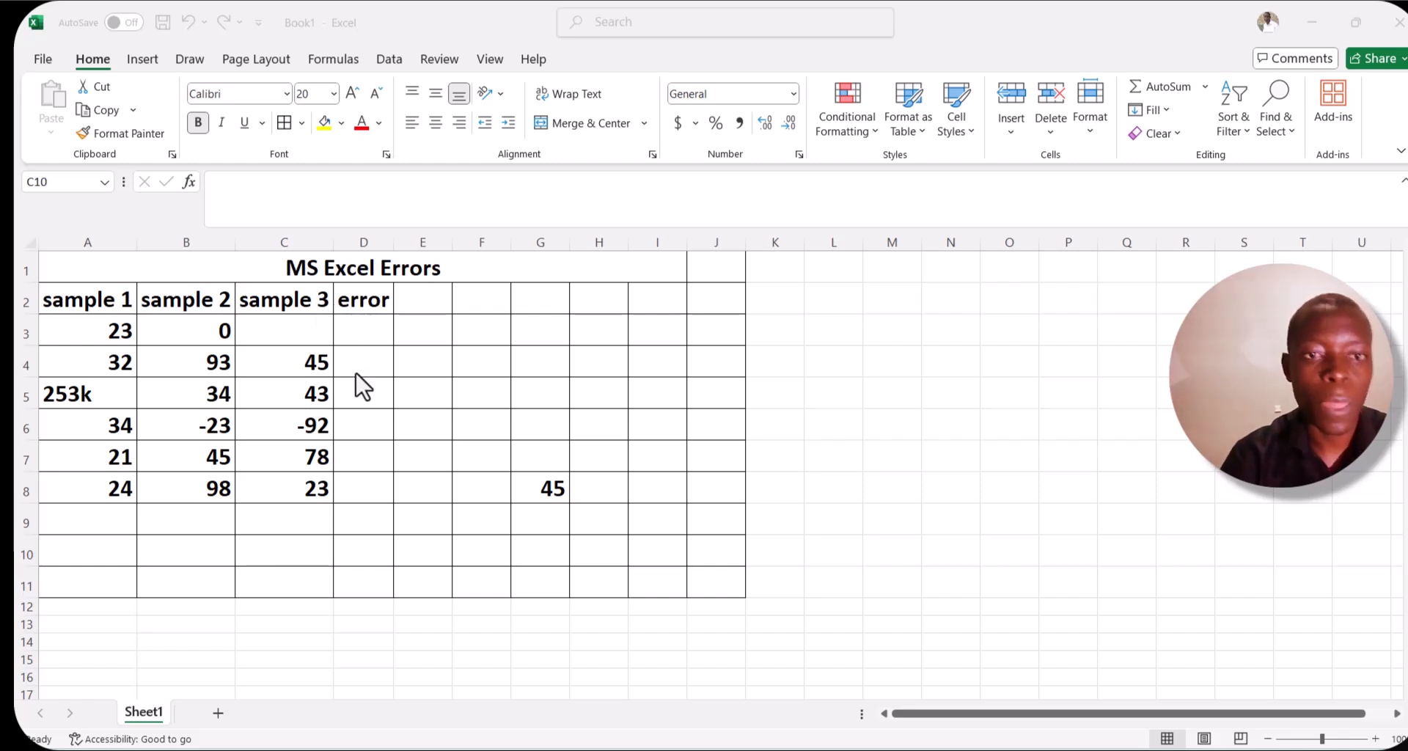
# Enter a formula in D3 that divides A3 by B3.
pyautogui.click(377, 331)
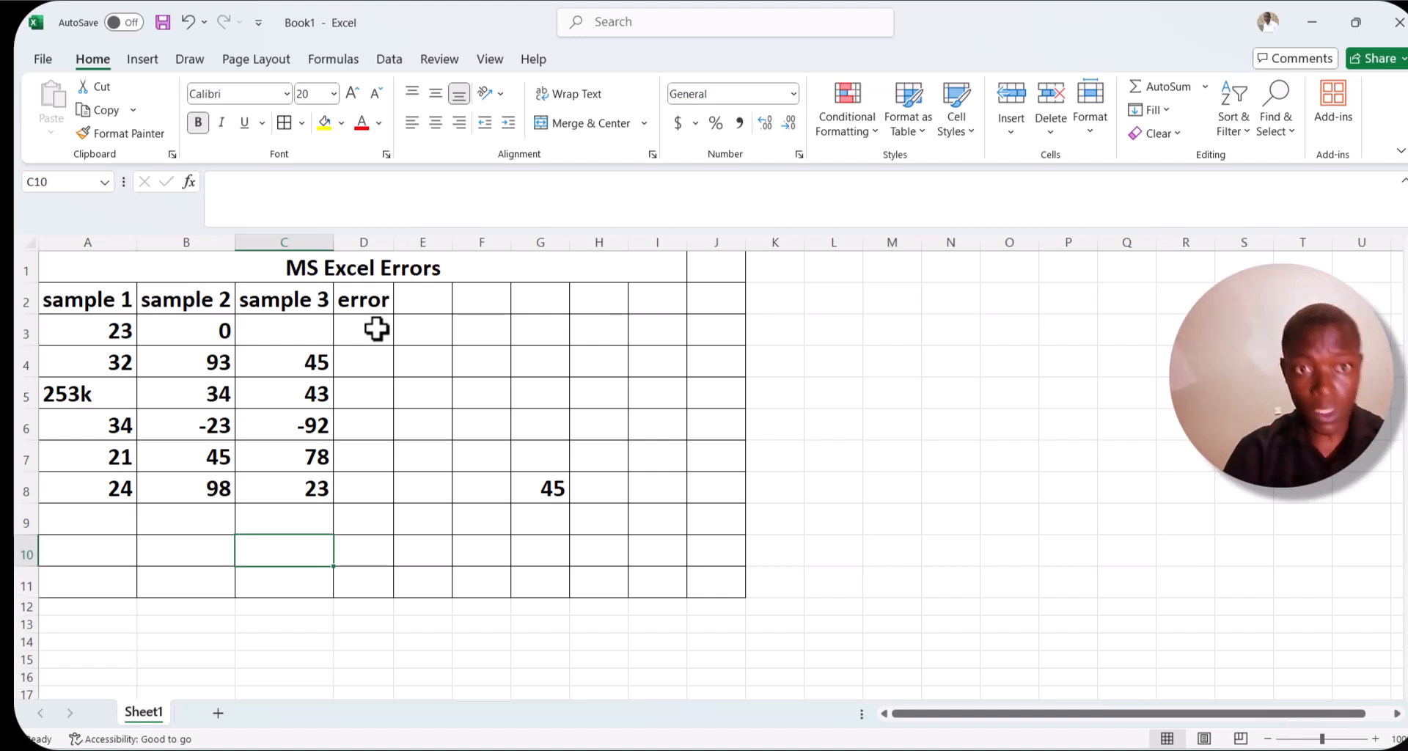
pyautogui.click(376, 330)
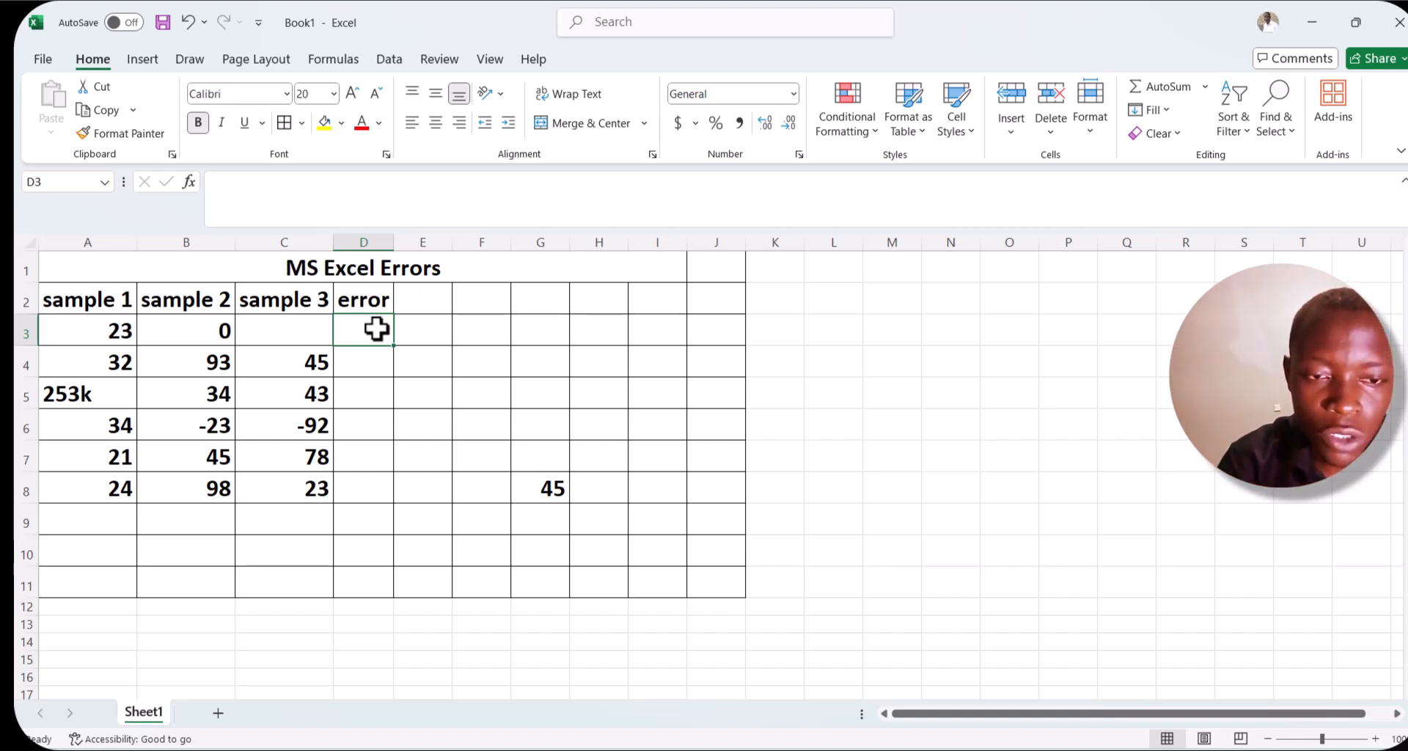
pyautogui.write('=')
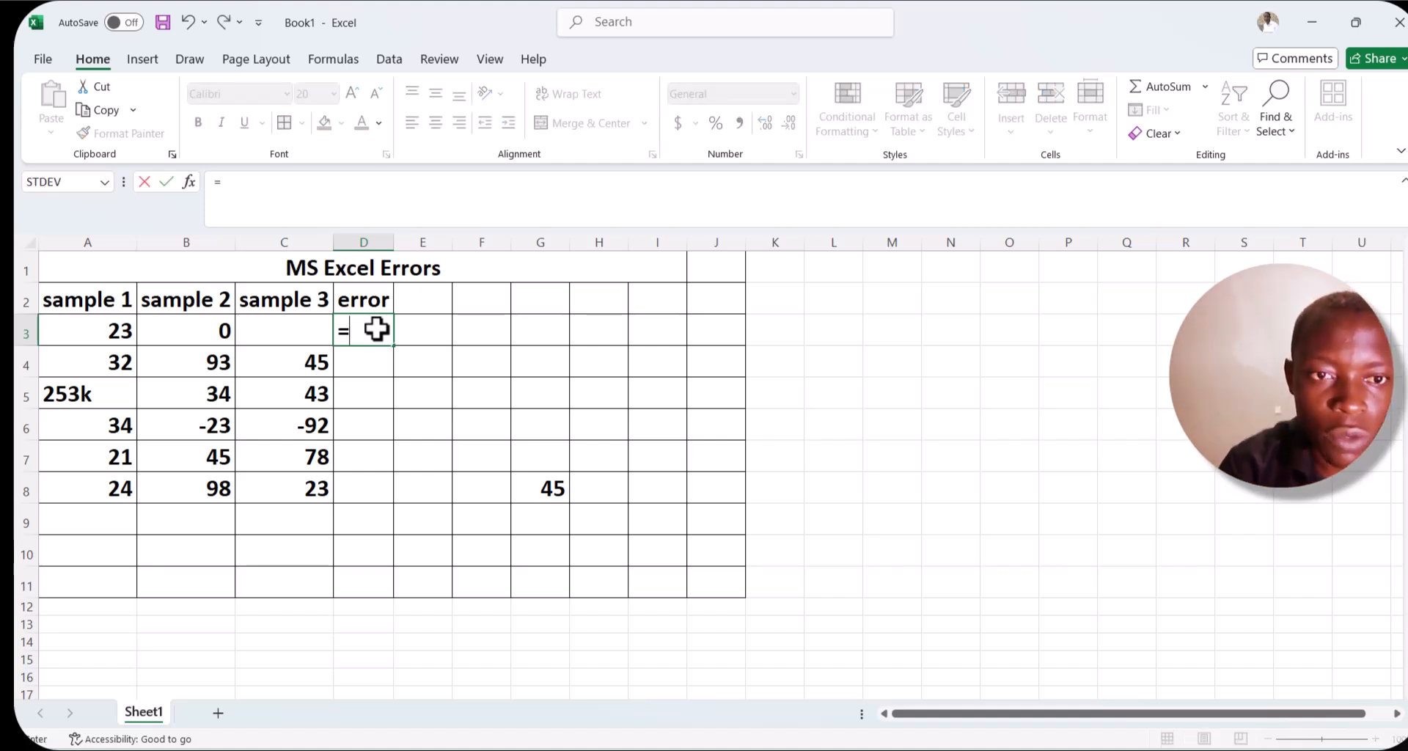
pyautogui.click(123, 331)
pyautogui.write('/')
pyautogui.click(220, 328)
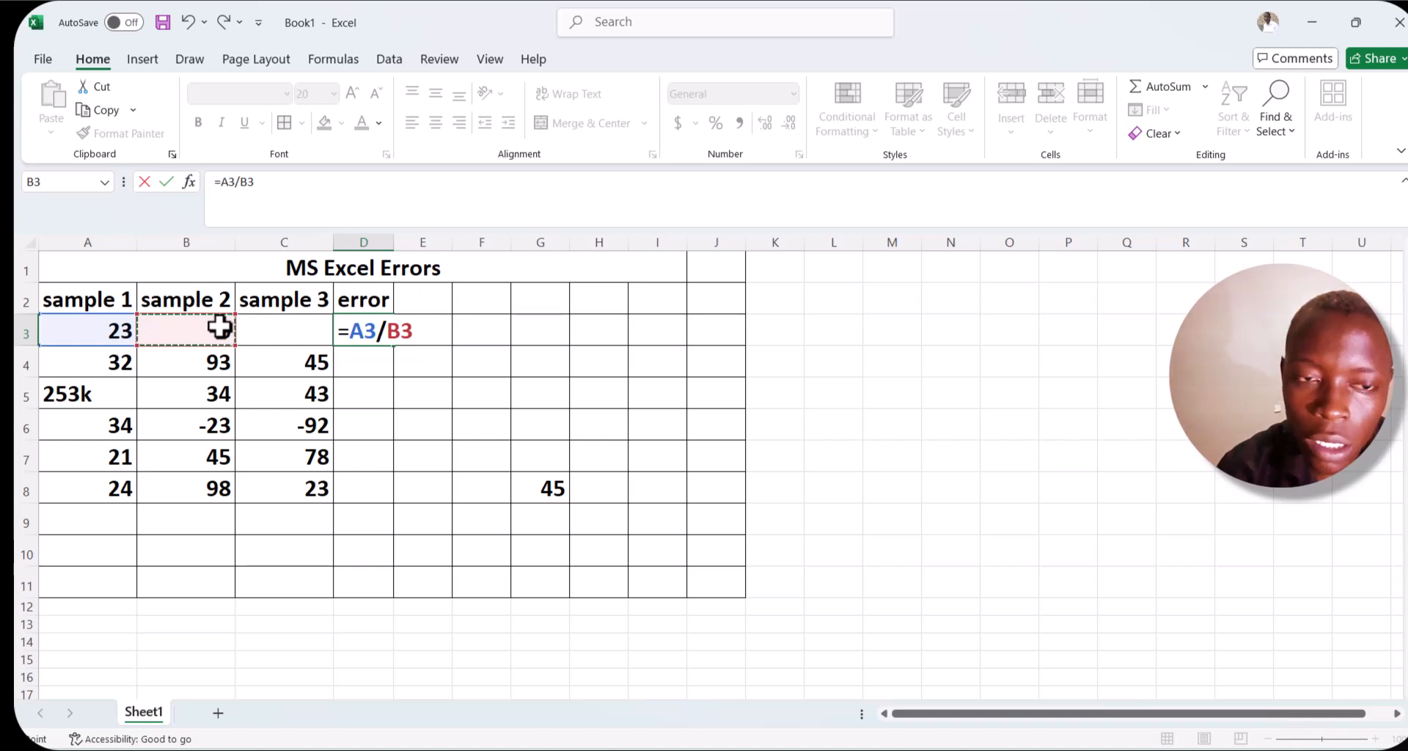
pyautogui.press('Return')
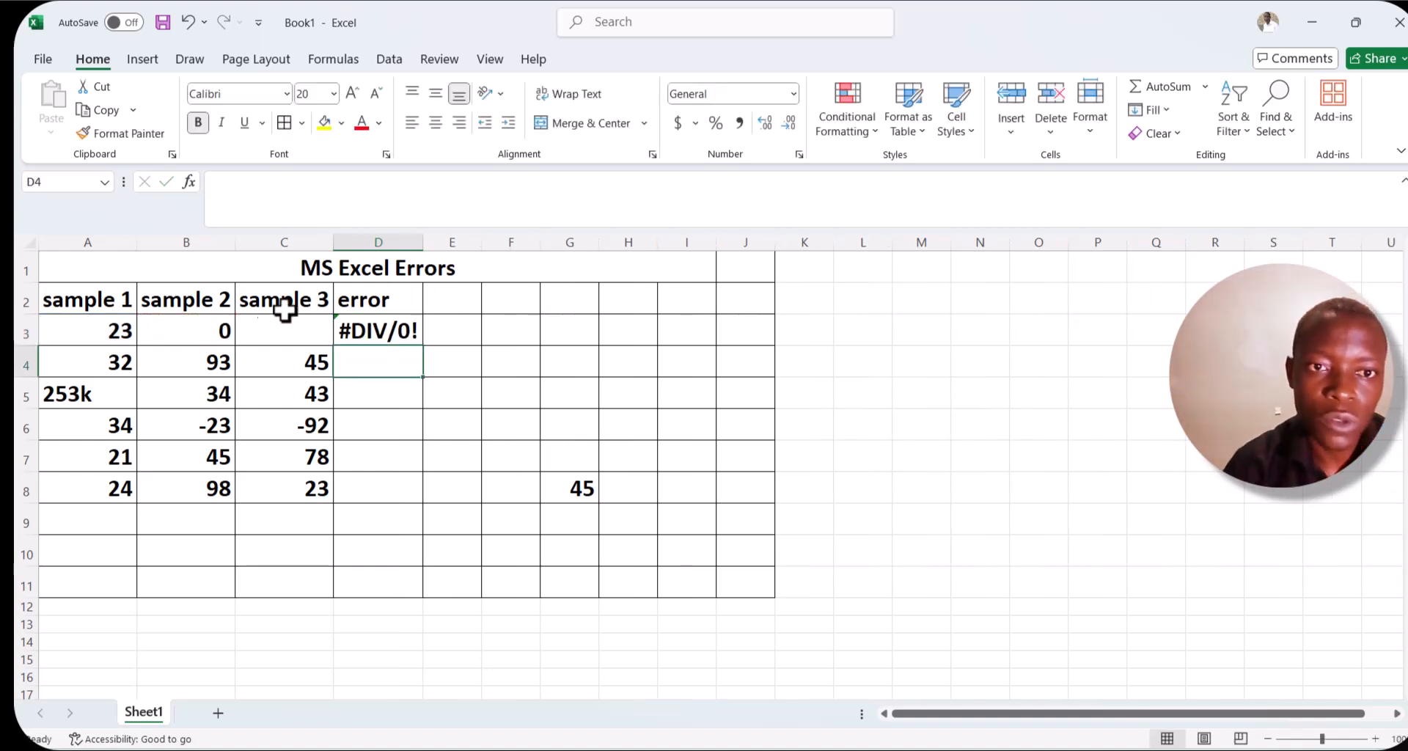
# Add the heading "error" in cell E2.
pyautogui.click(459, 296)
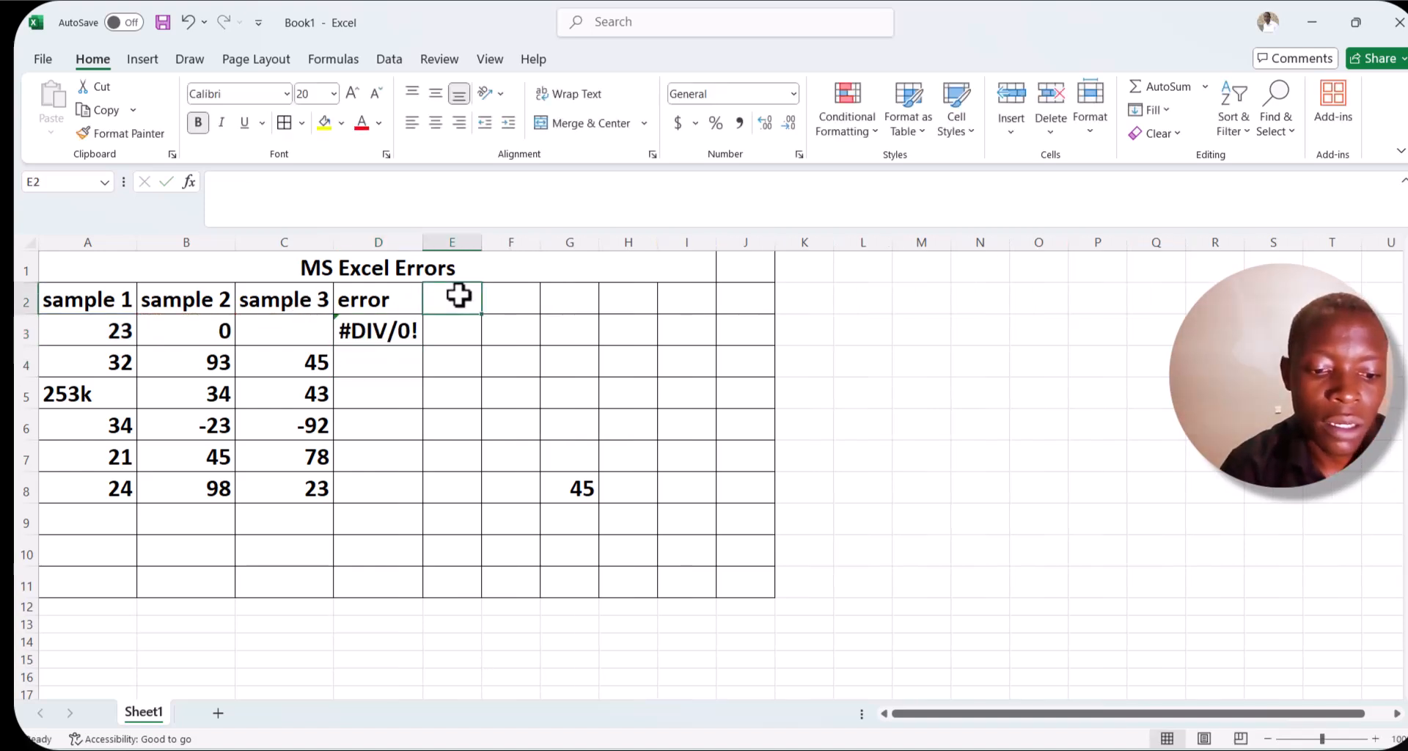
pyautogui.write('error')
pyautogui.click(458, 322)
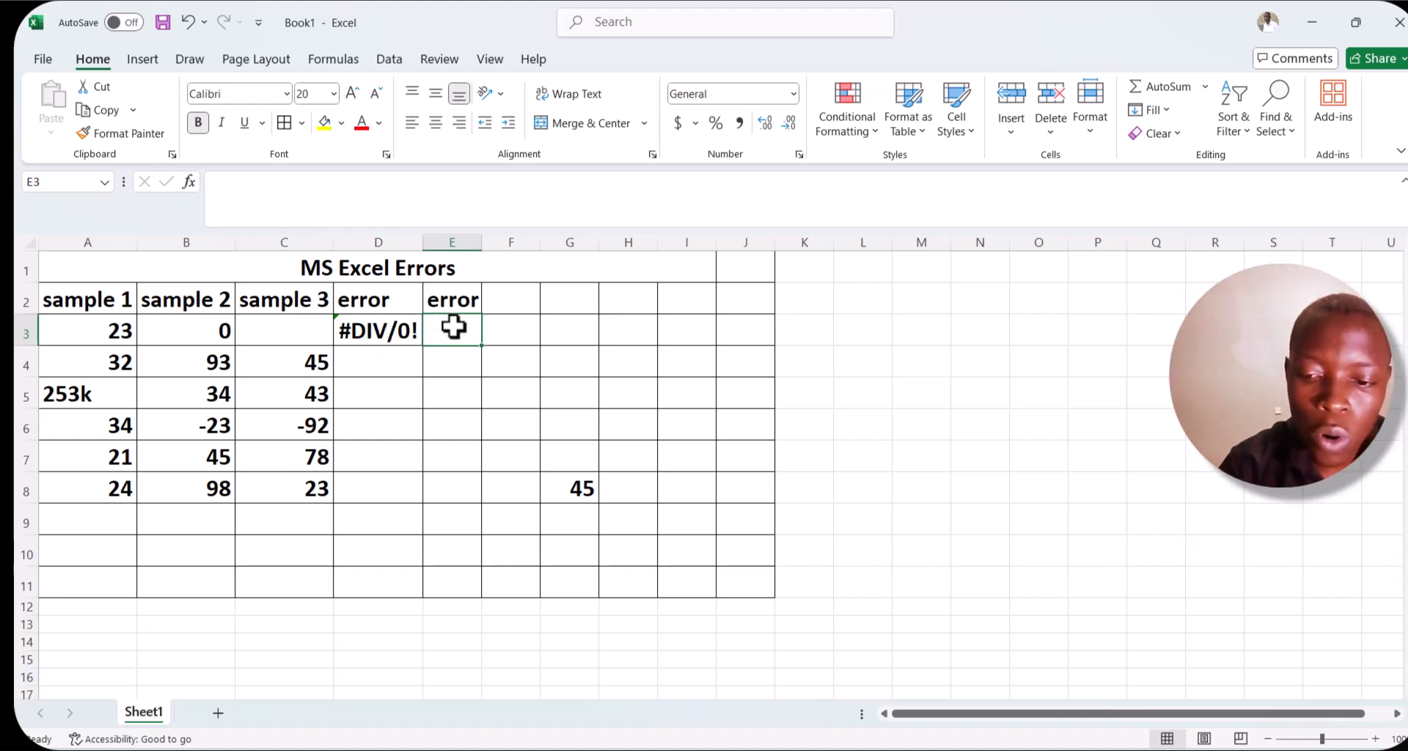
# Enter a formula in E3 that divides A3 by the empty cell C3.
pyautogui.write('=')
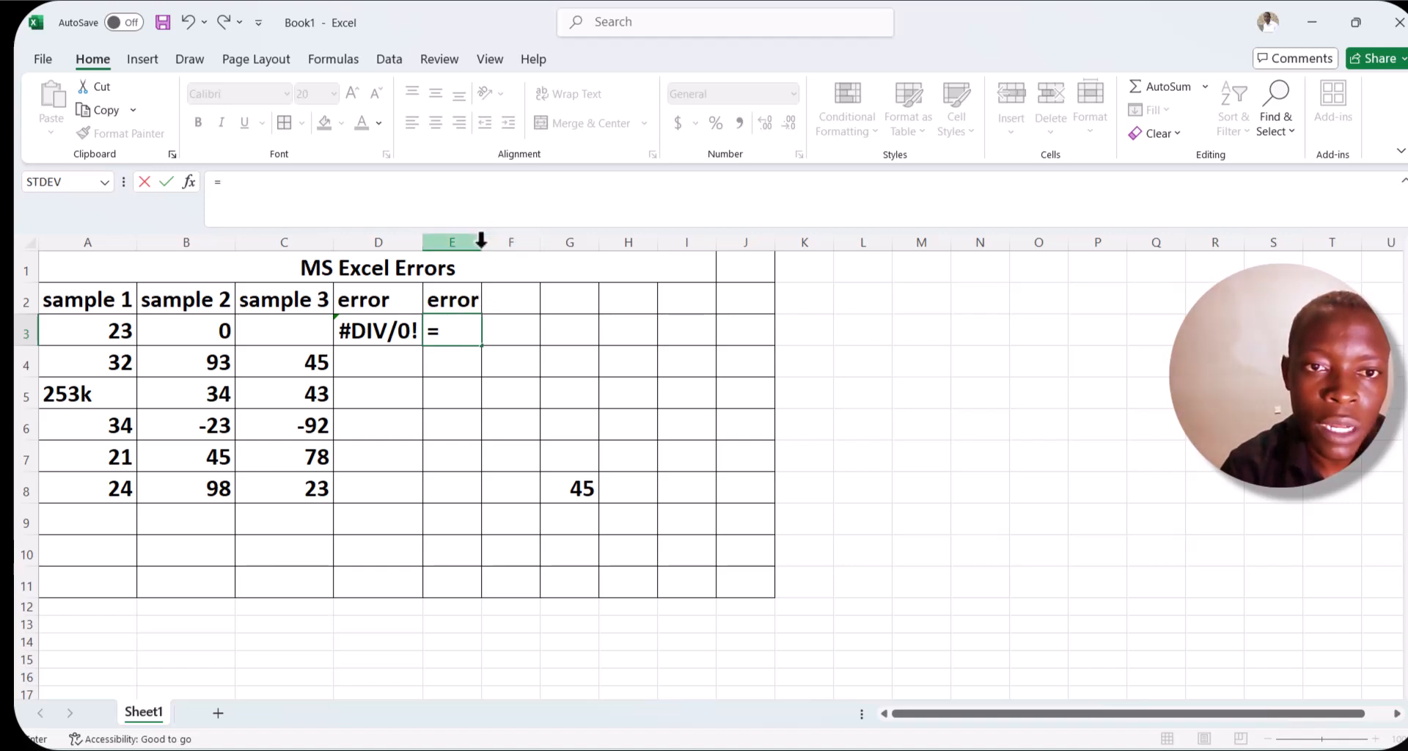
pyautogui.moveTo(483, 241); pyautogui.dragTo(464, 271)
pyautogui.click(404, 370)
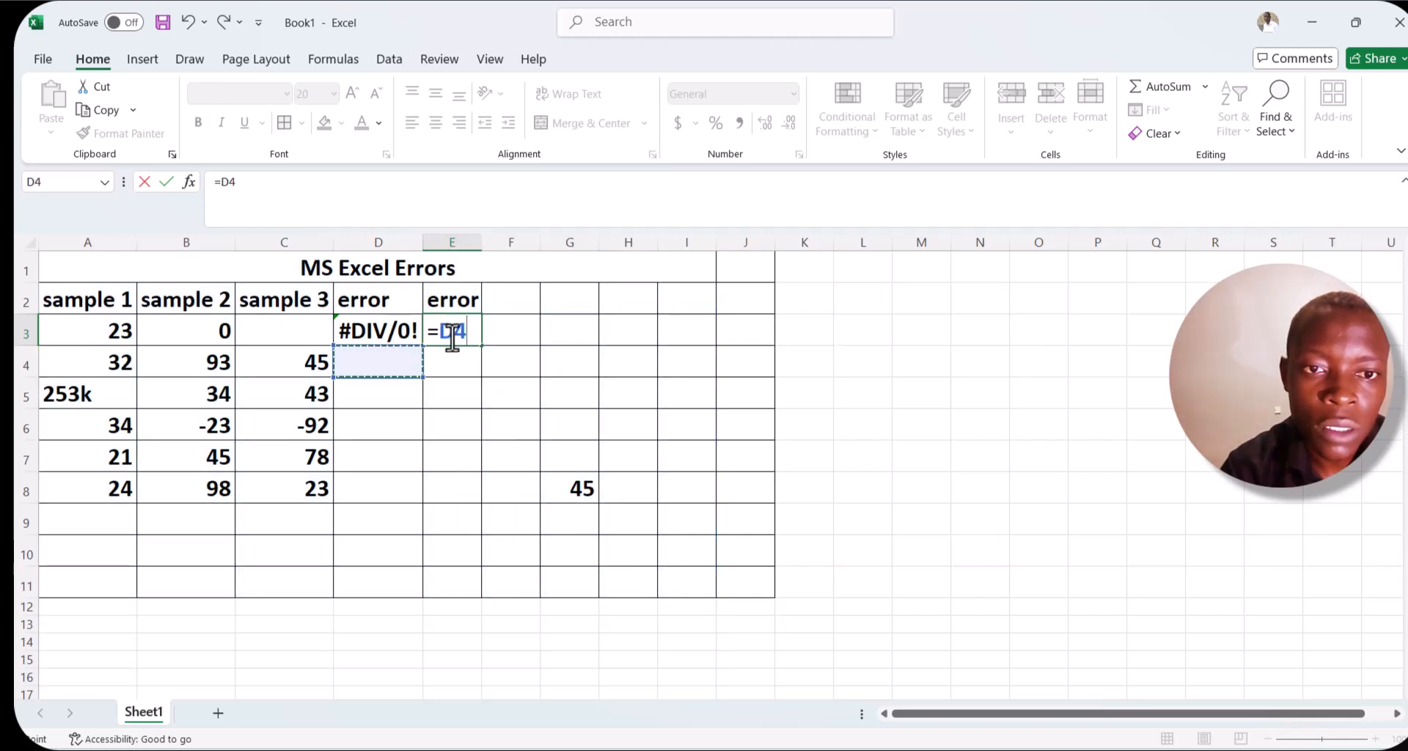
pyautogui.press('BackSpace')
pyautogui.press('BackSpace')
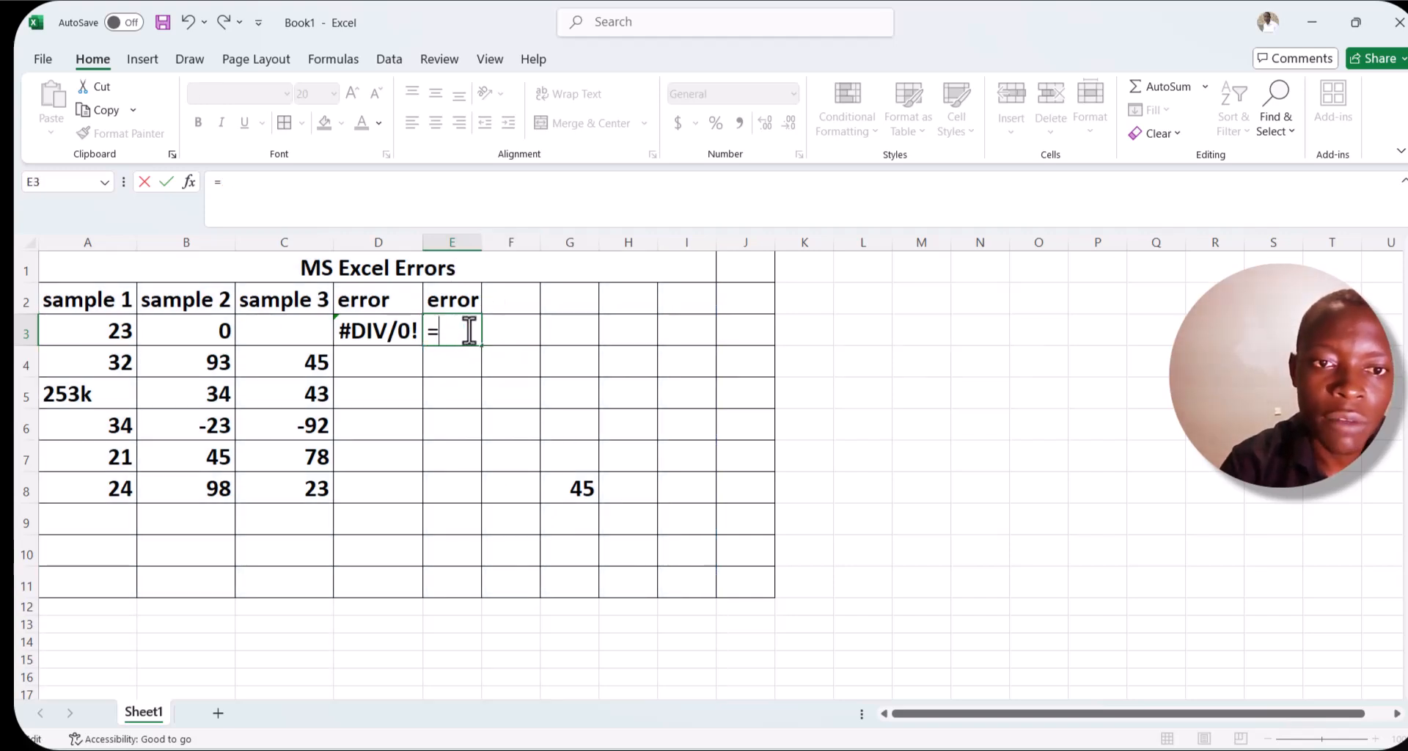
pyautogui.click(119, 332)
pyautogui.write('/')
pyautogui.click(279, 330)
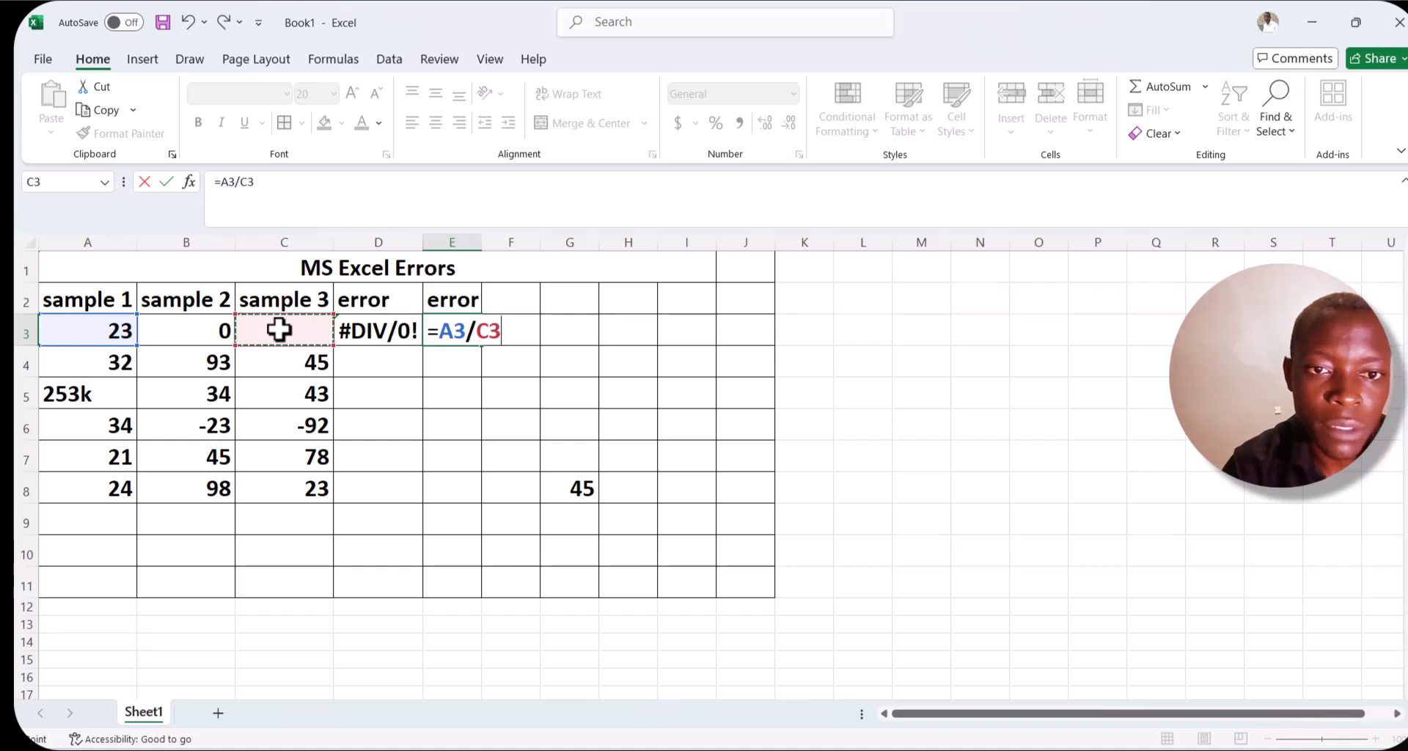
pyautogui.press('Return')
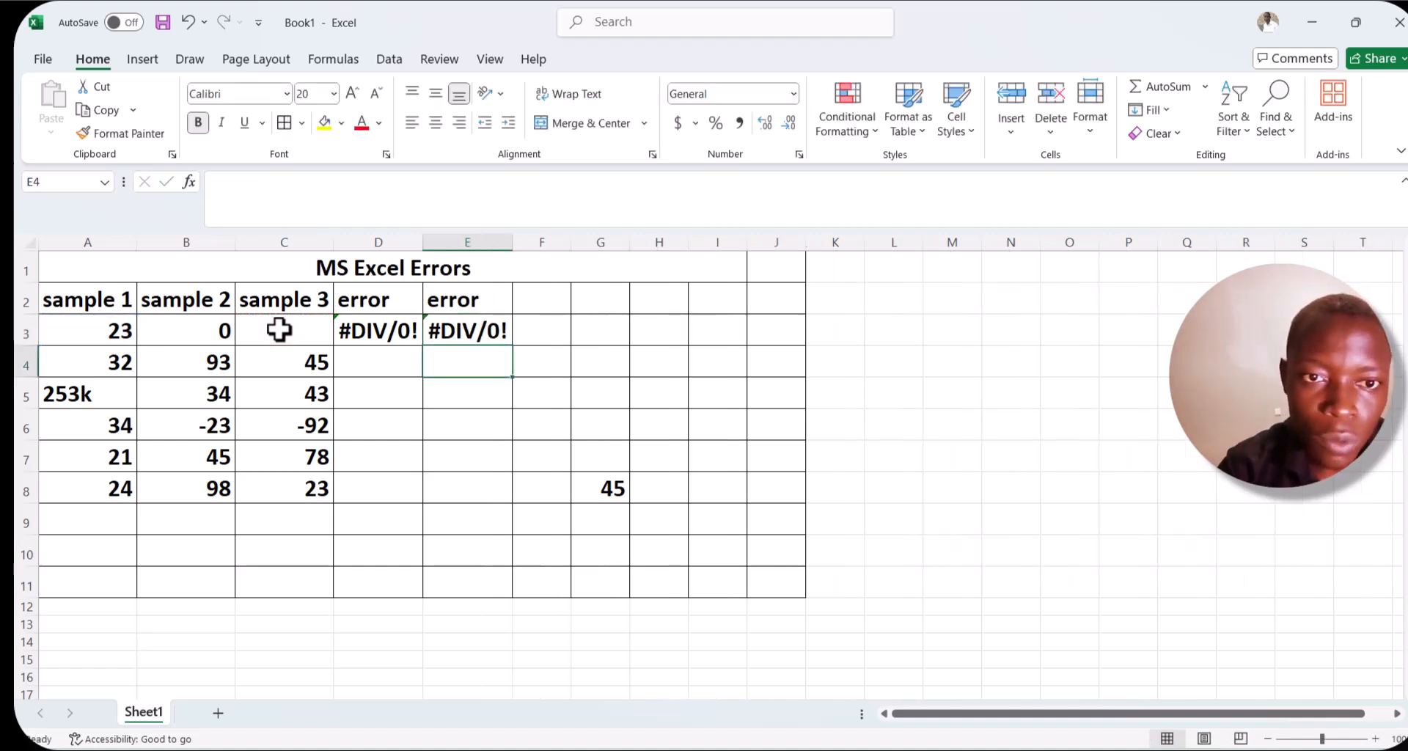
# Enter the misspelled function name =sim in D4.
pyautogui.click(353, 360)
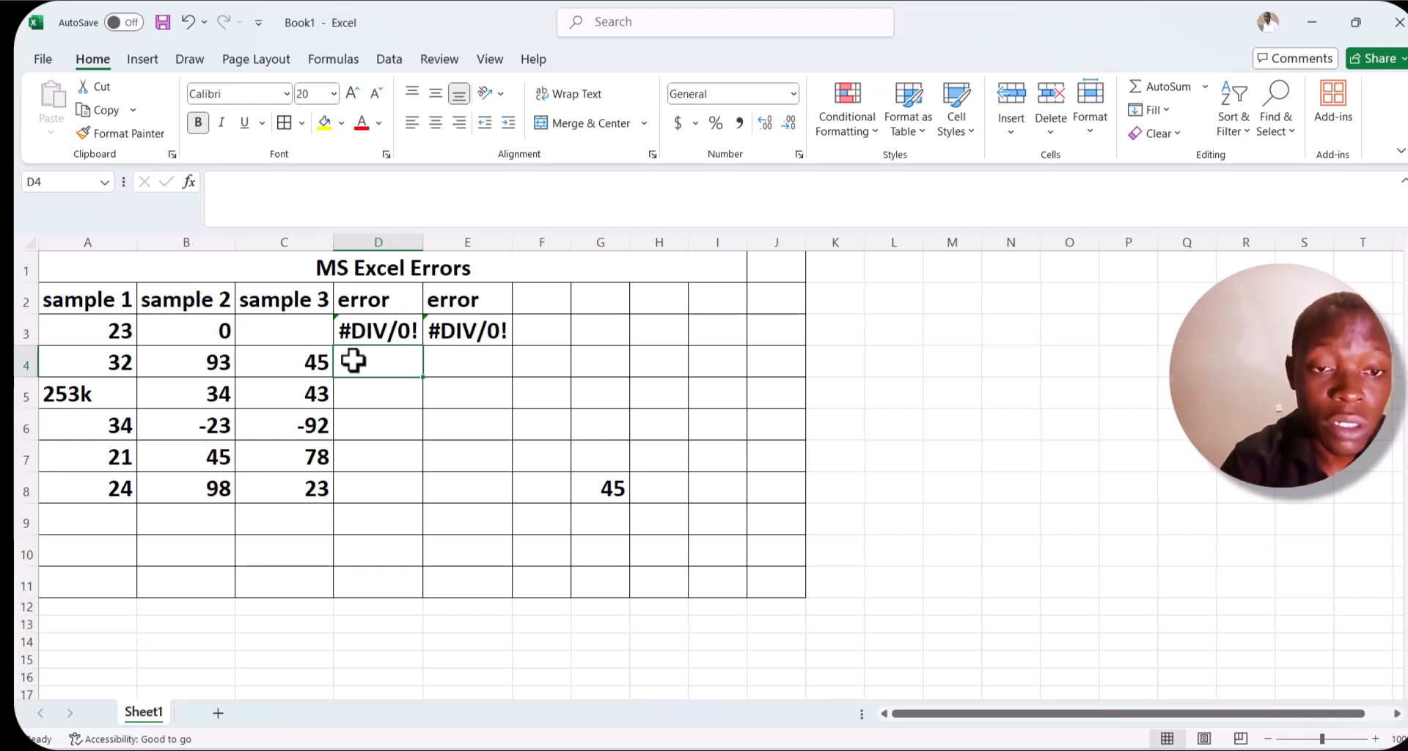
pyautogui.write('=')
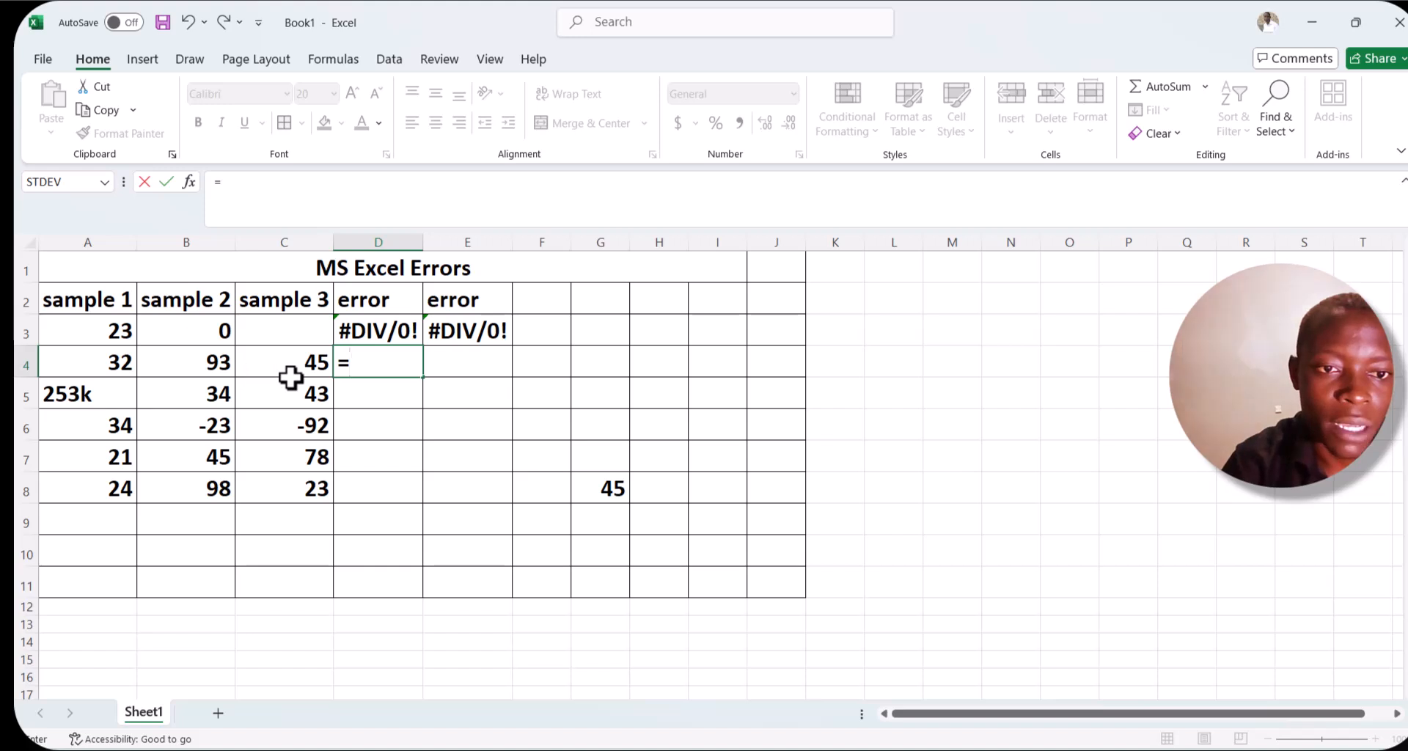
pyautogui.write('sum')
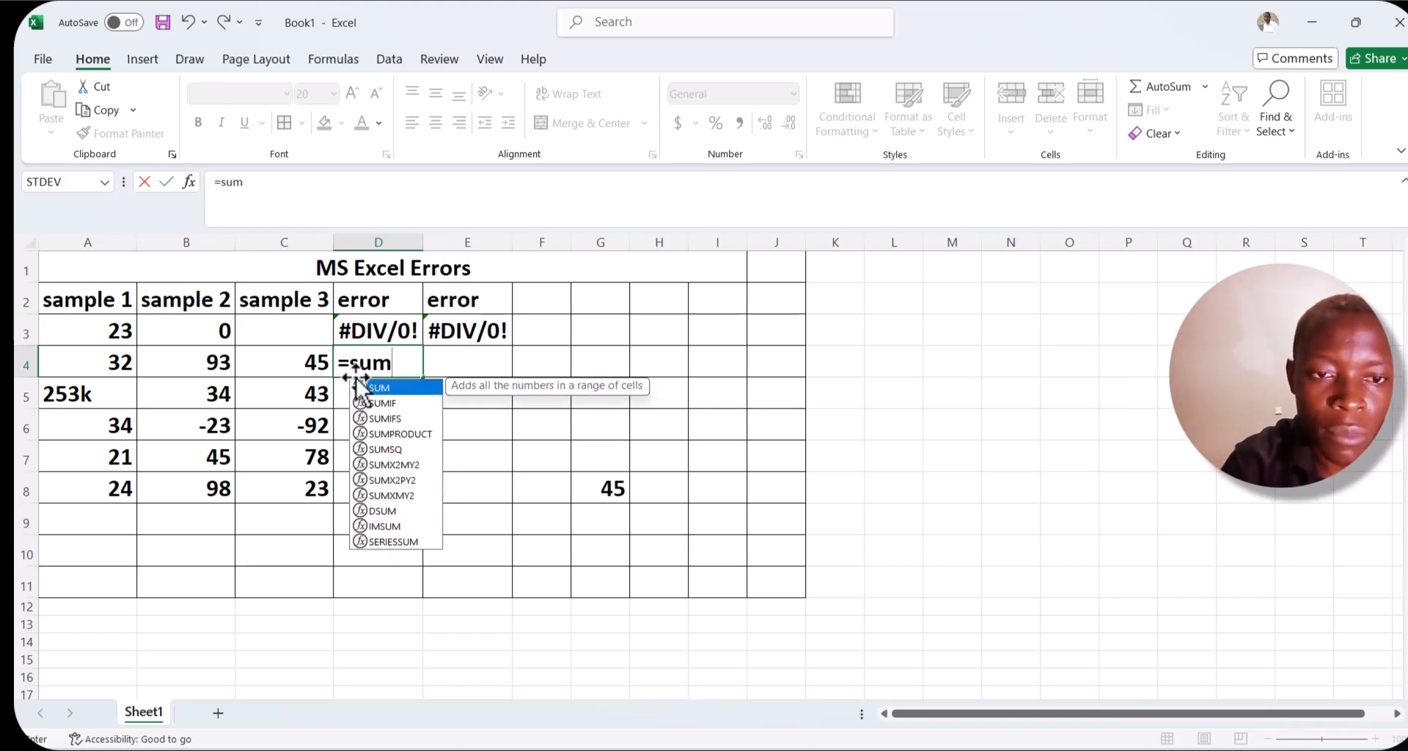
pyautogui.press('BackSpace')
pyautogui.press('BackSpace')
pyautogui.write('im')
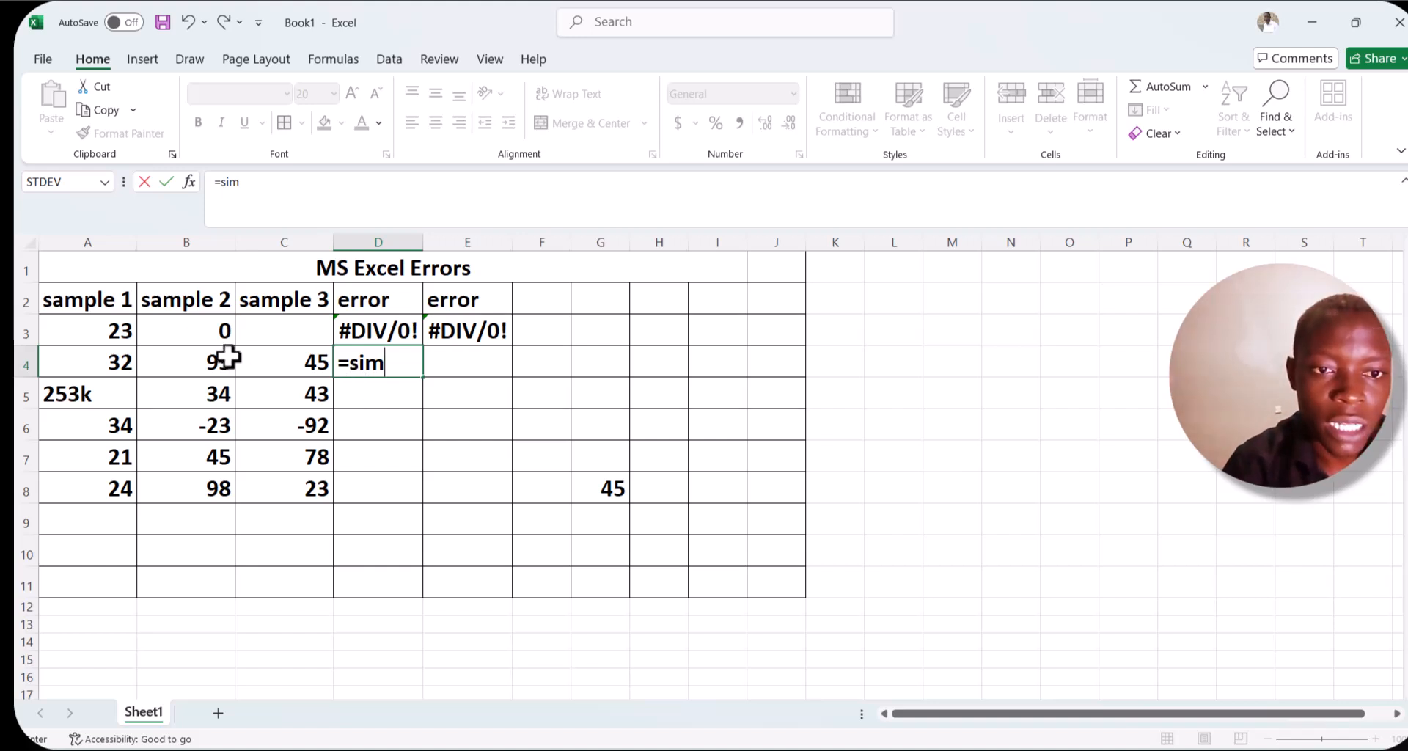
pyautogui.click(125, 358)
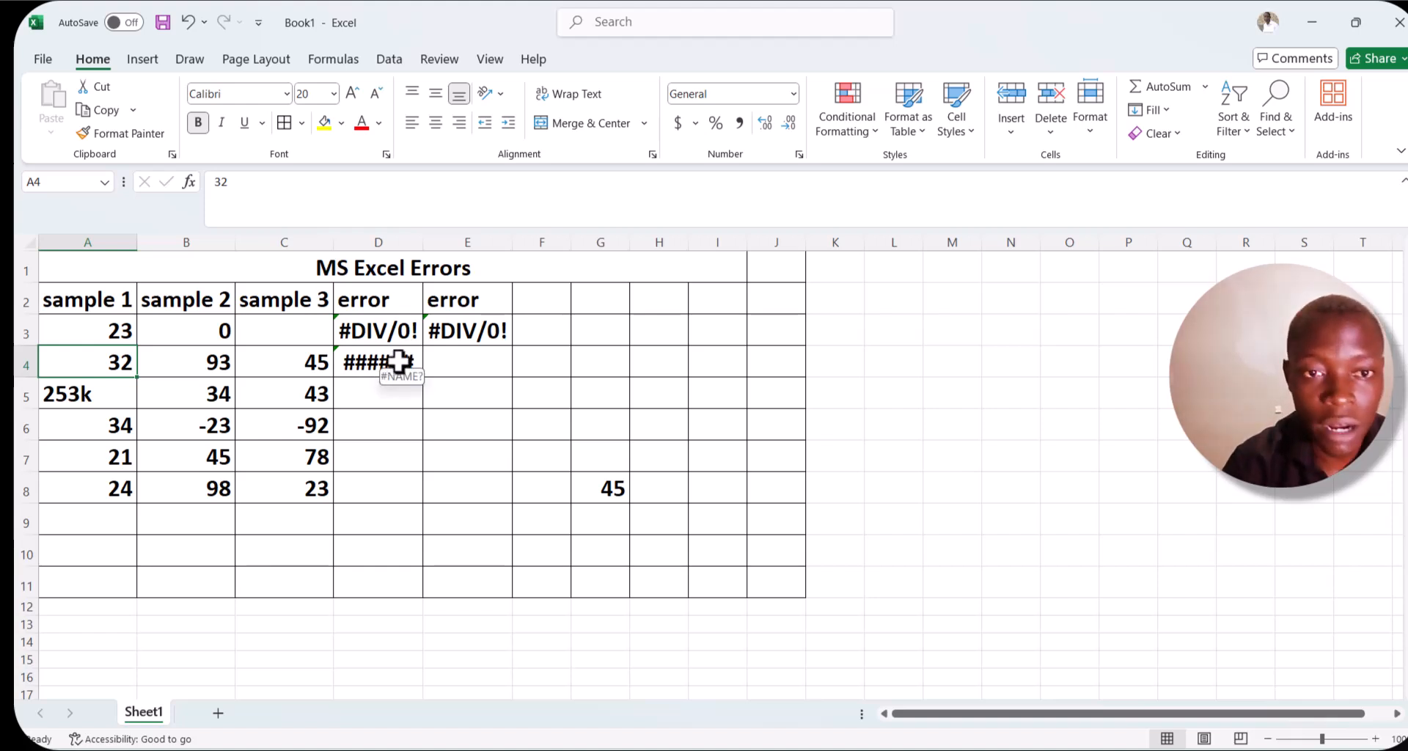
# Delete the value in A4 and undo the deletion.
pyautogui.press('BackSpace')
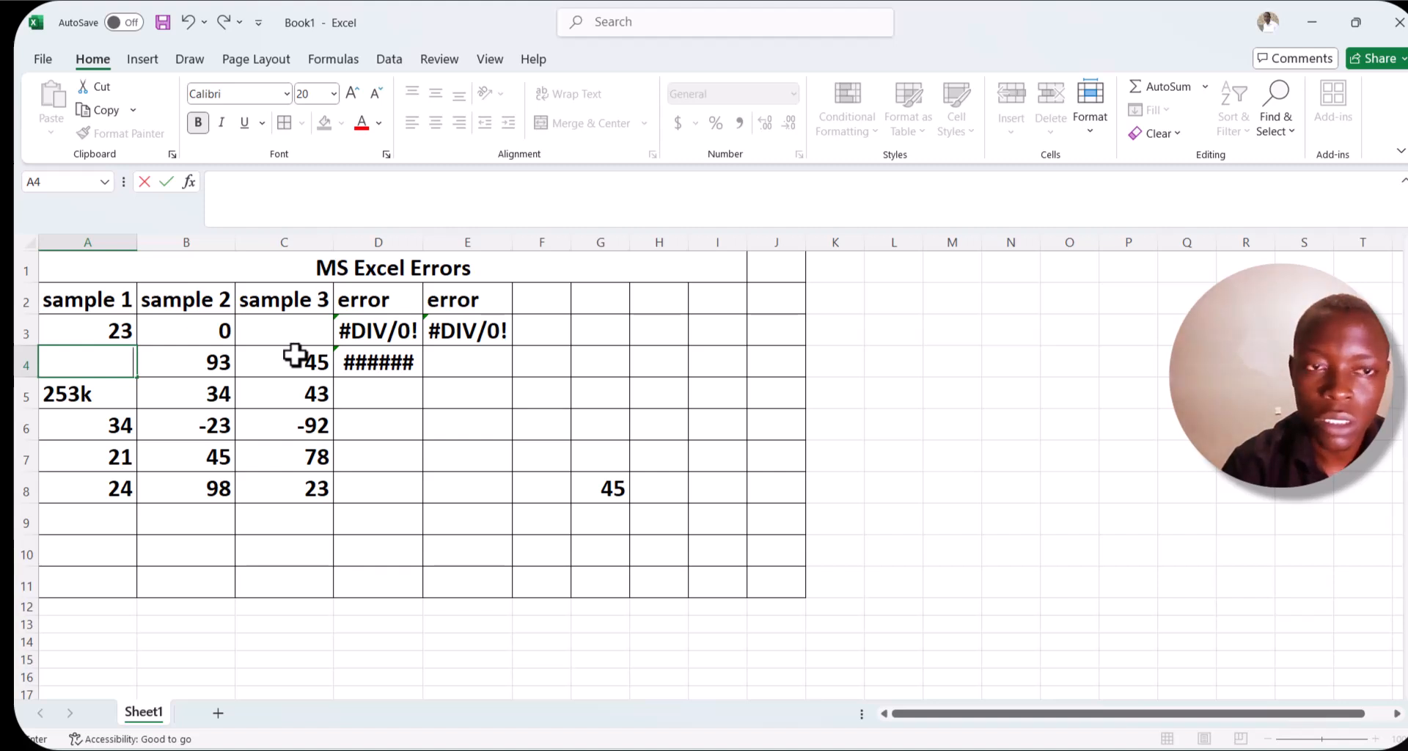
pyautogui.click(188, 22)
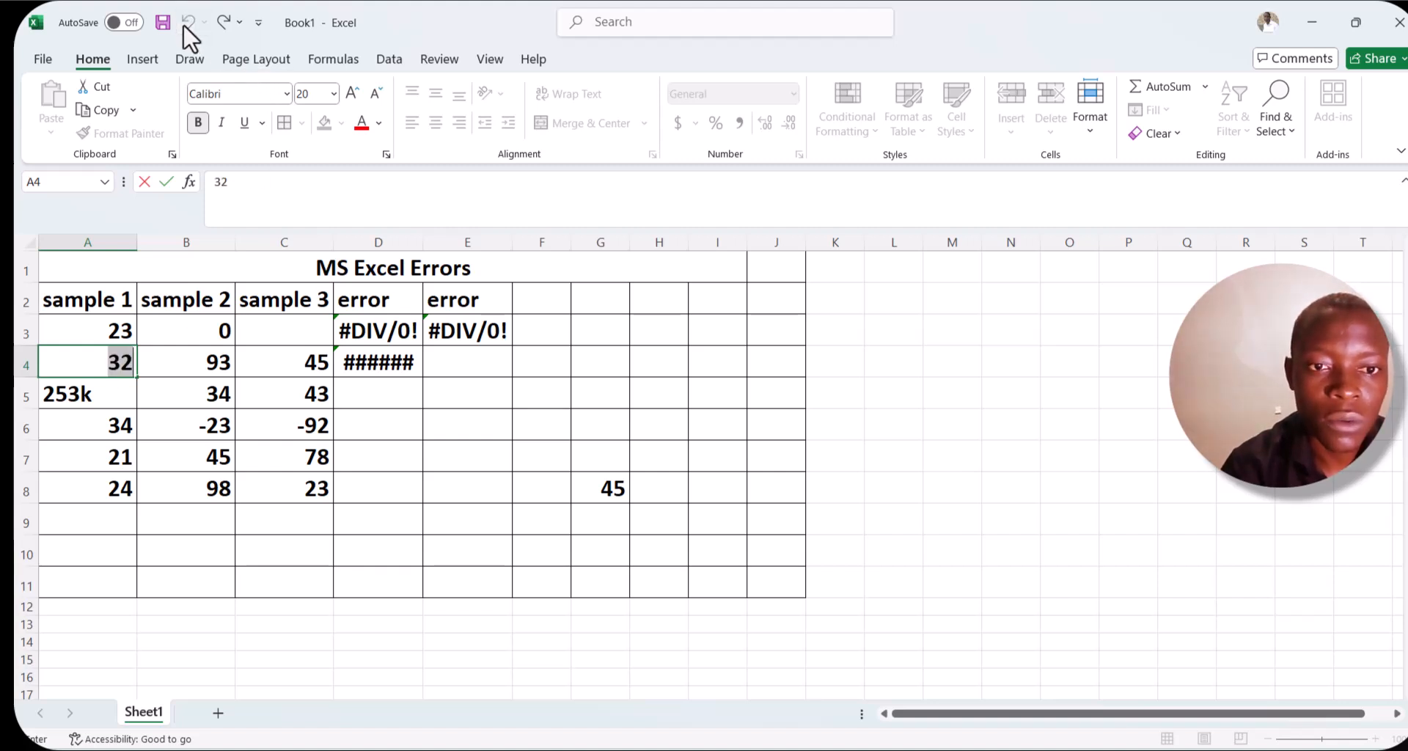
# Clear D4 and re-enter the misspelled function name =sim.
pyautogui.click(418, 359)
pyautogui.press('BackSpace')
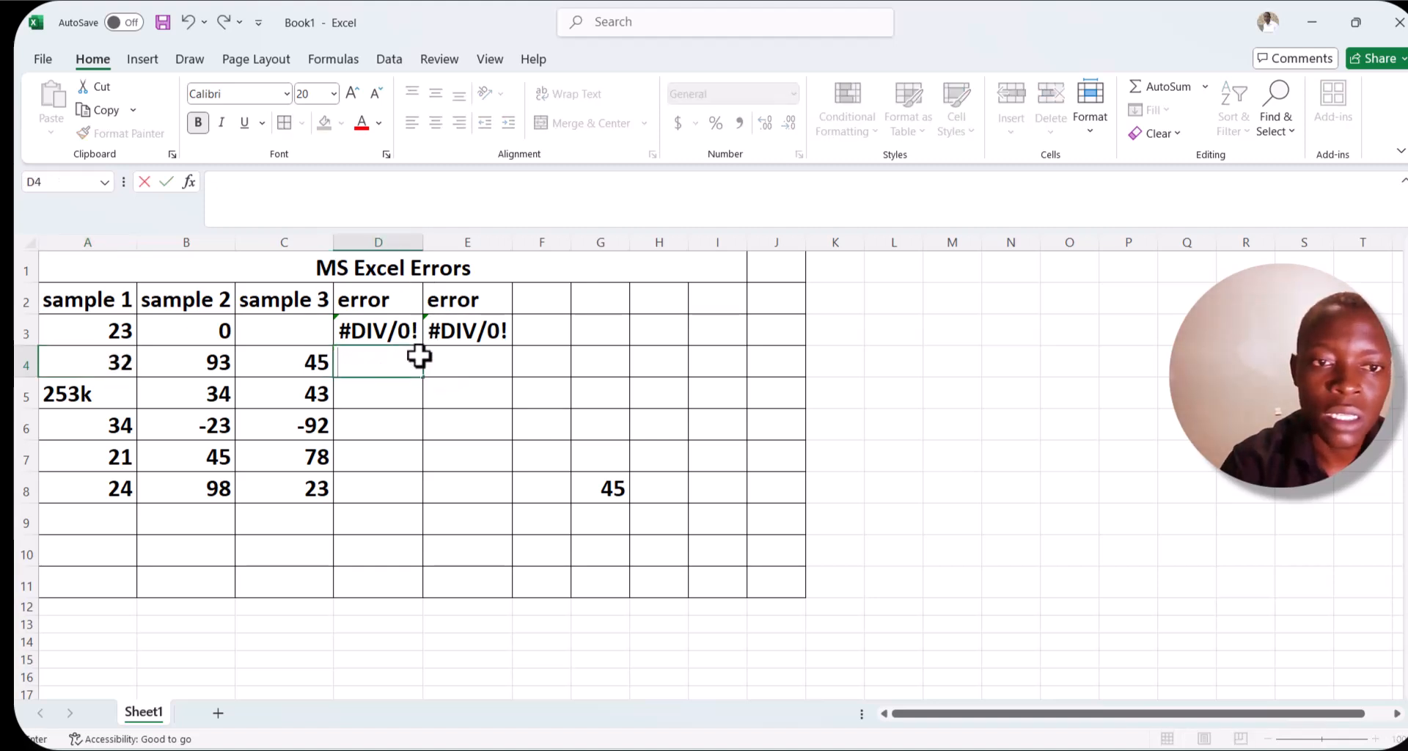
pyautogui.write('=')
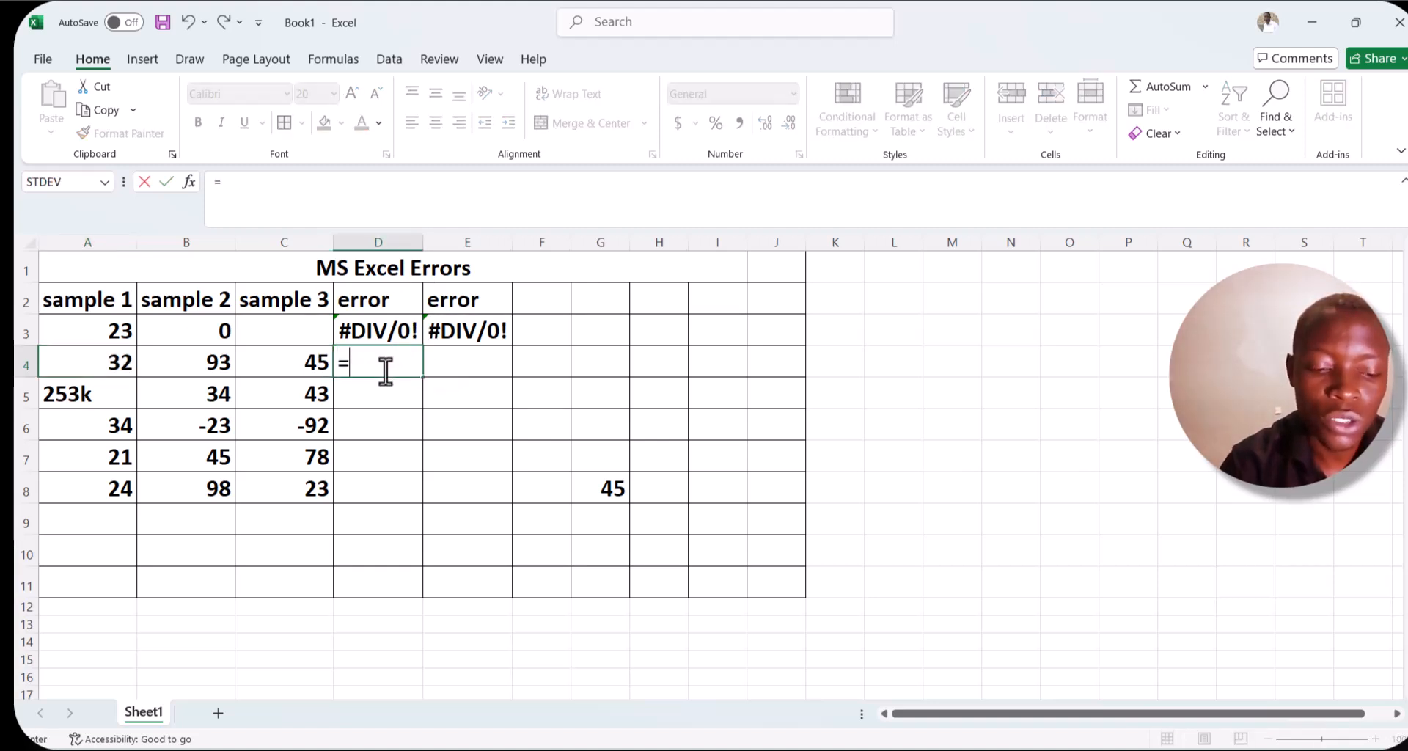
pyautogui.write('sim')
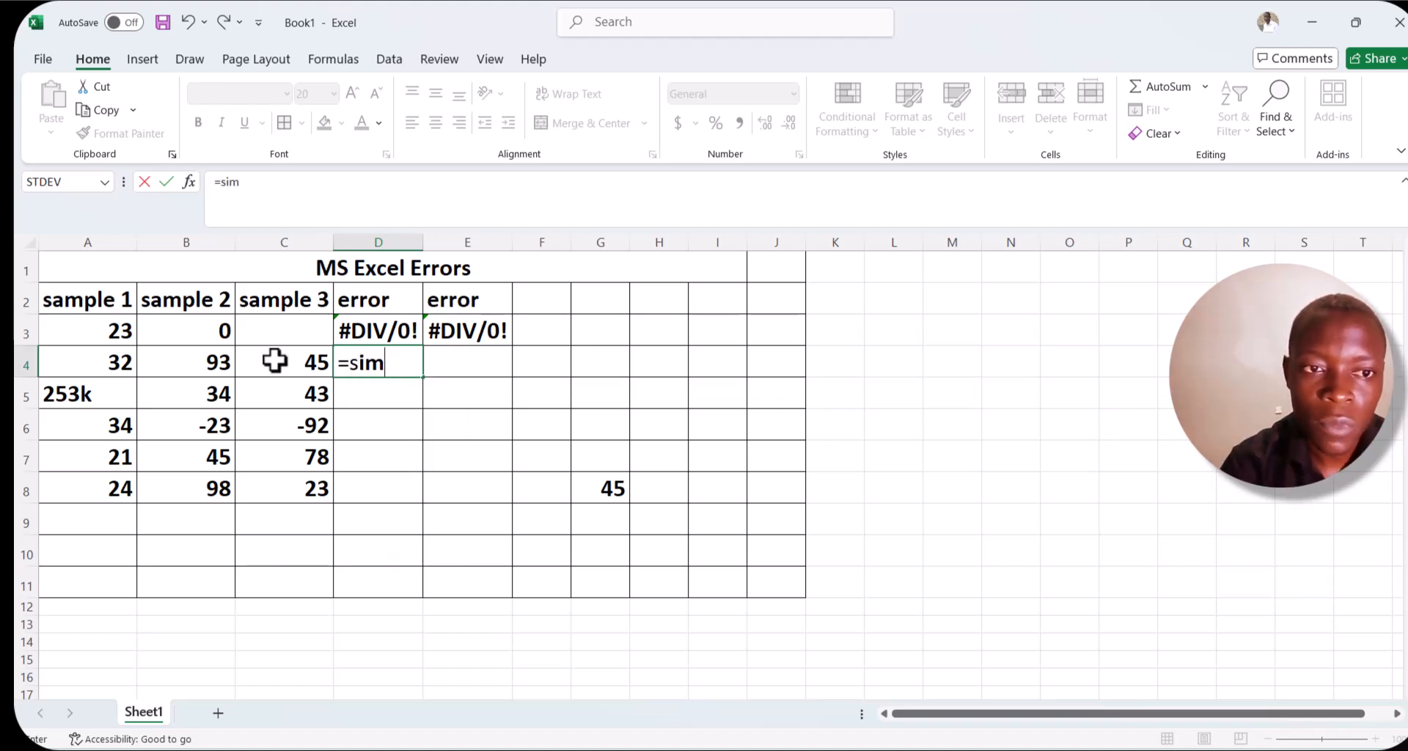
pyautogui.click(96, 359)
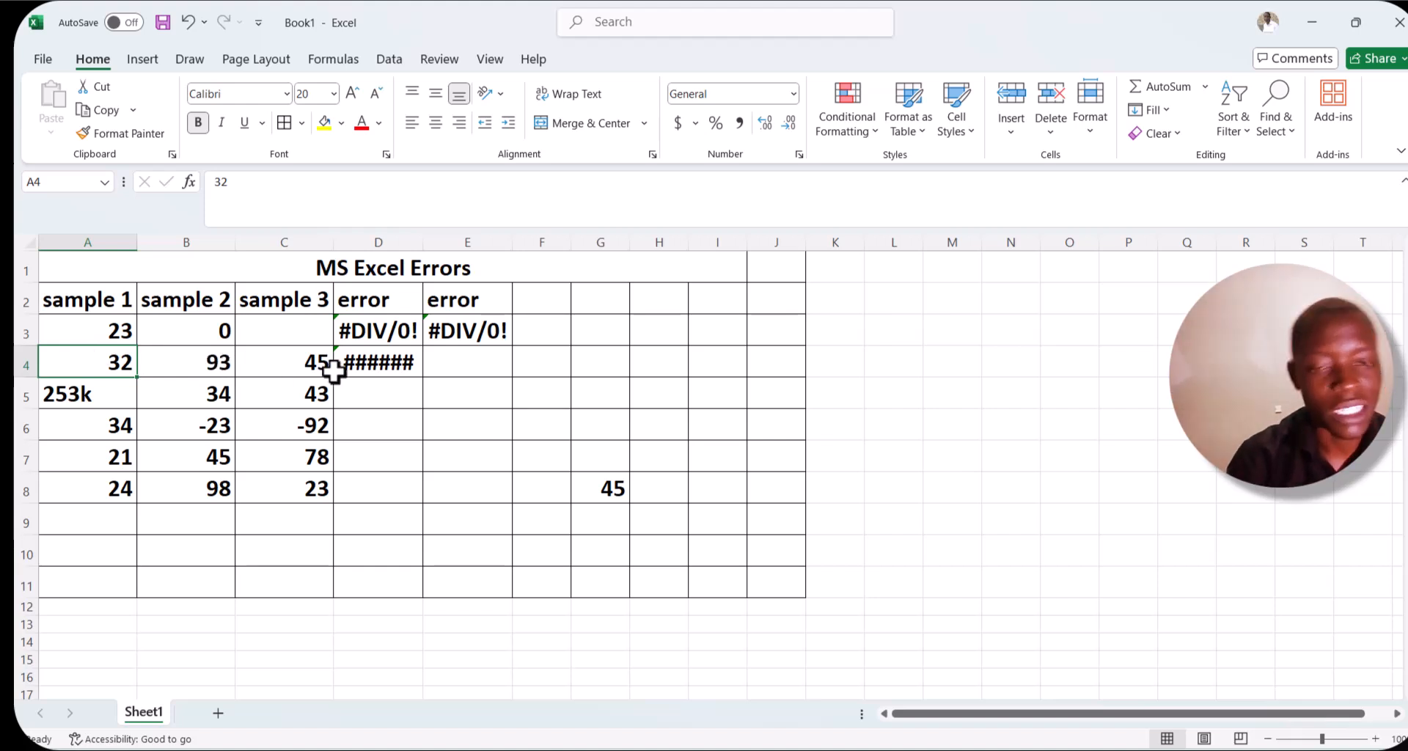
# Delete the value in A4 and undo the deletion.
pyautogui.press('BackSpace')
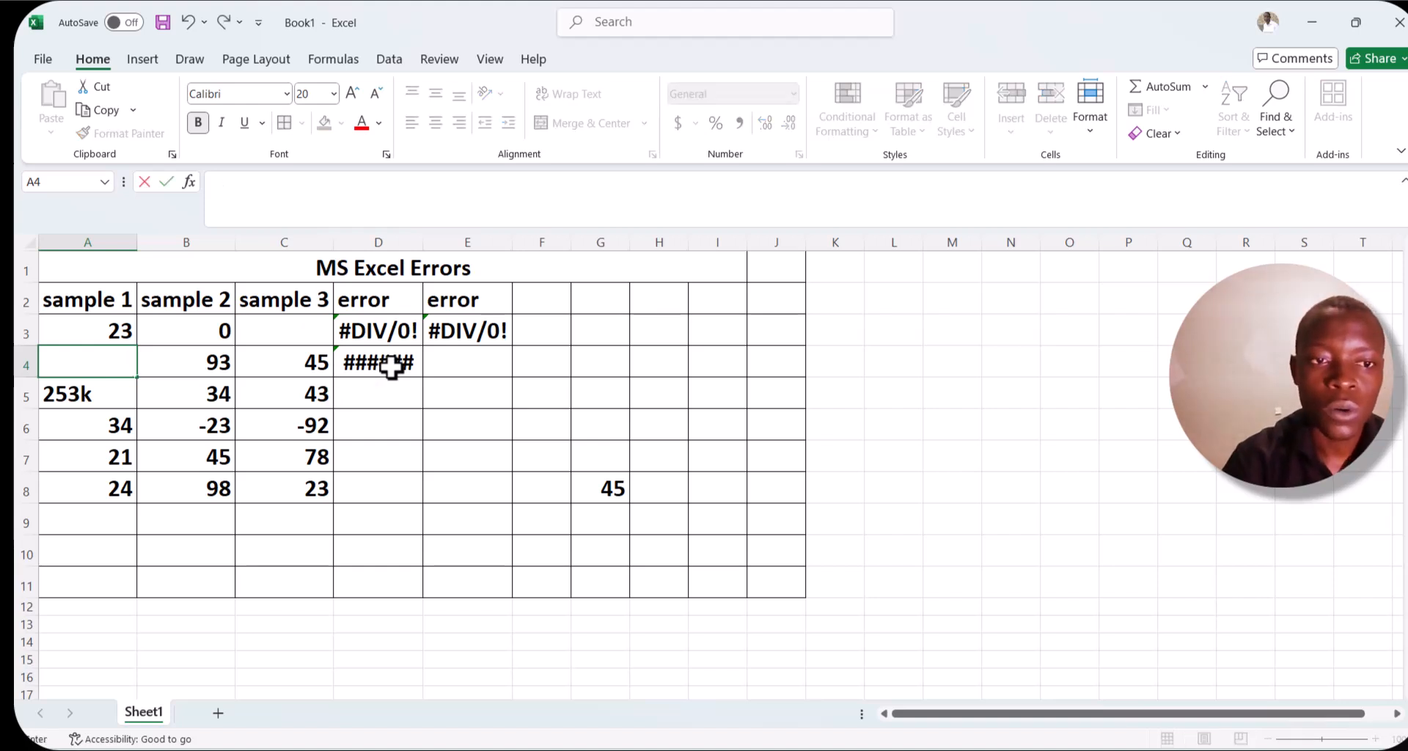
pyautogui.click(188, 21)
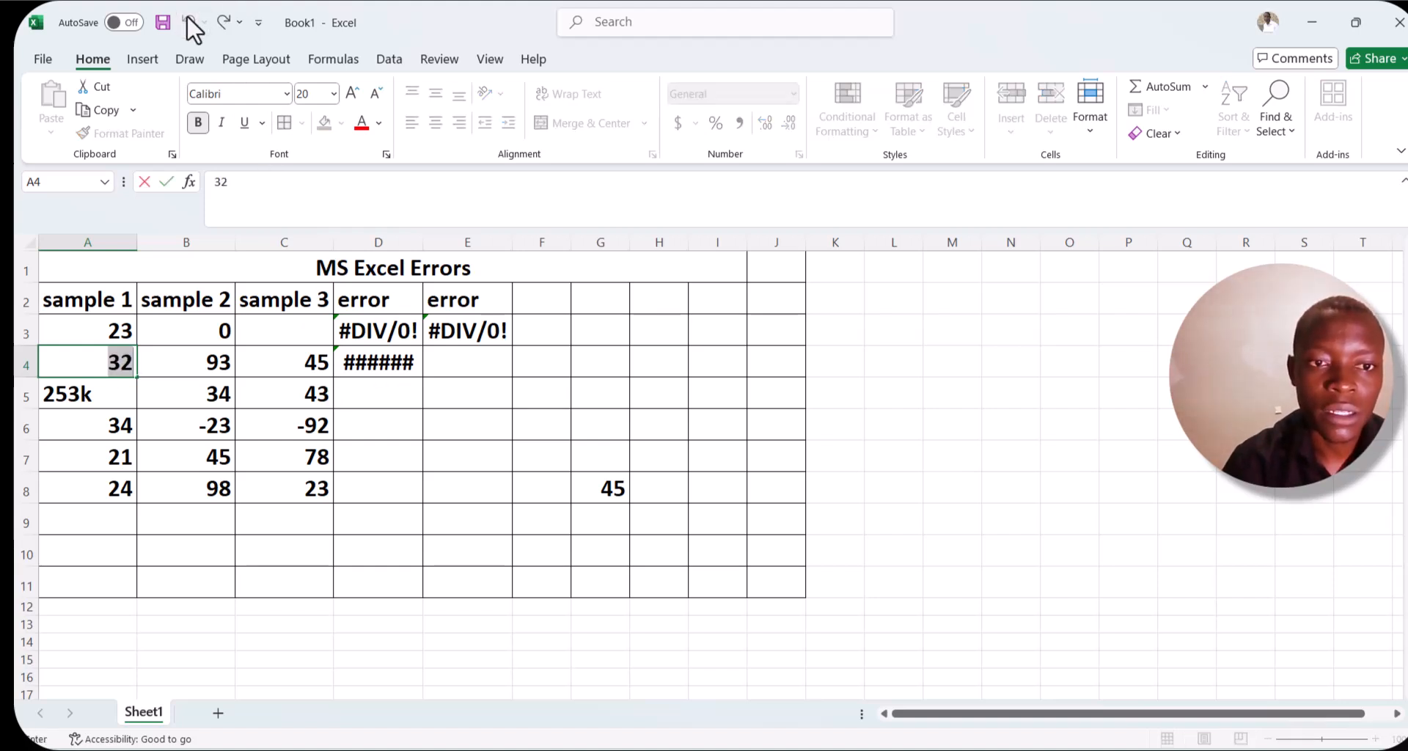
# Enter the incomplete function name =su in E4.
pyautogui.click(475, 368)
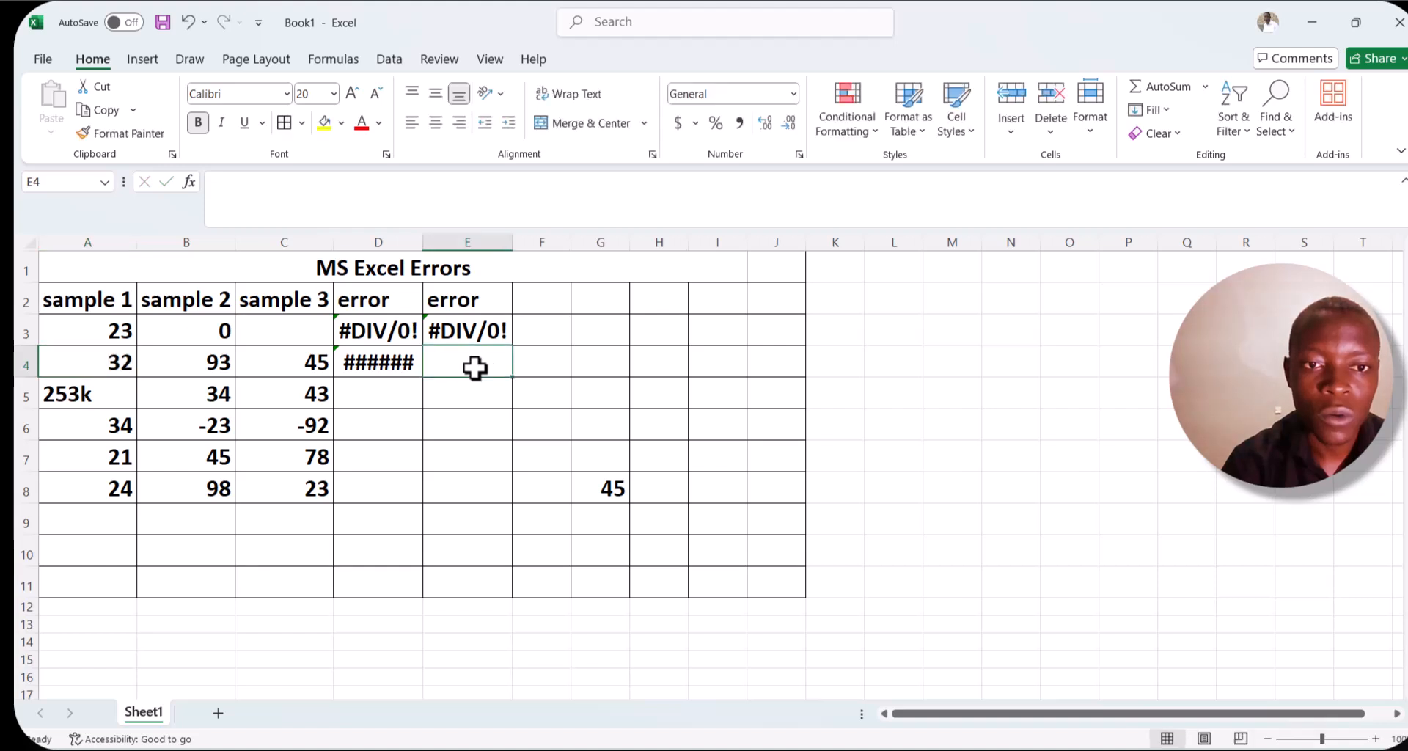
pyautogui.write('=')
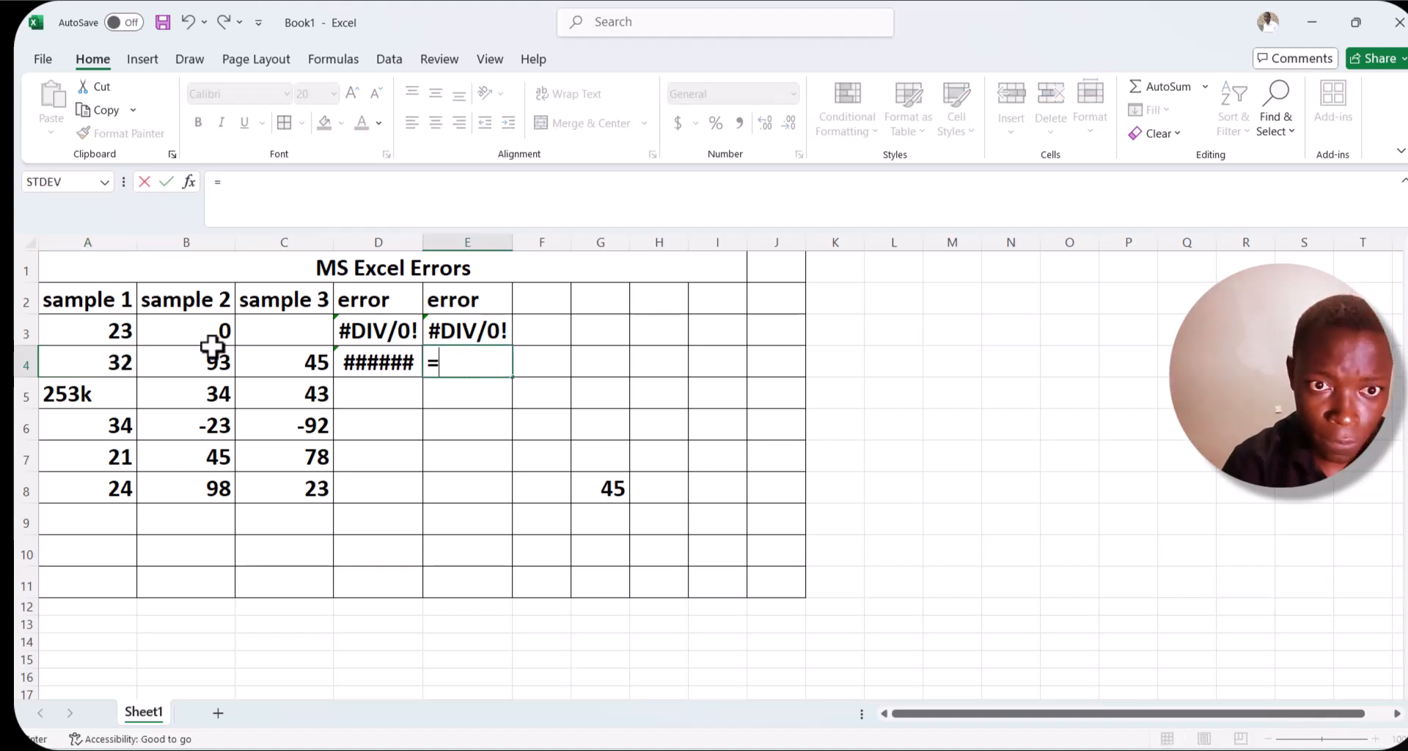
pyautogui.write('su')
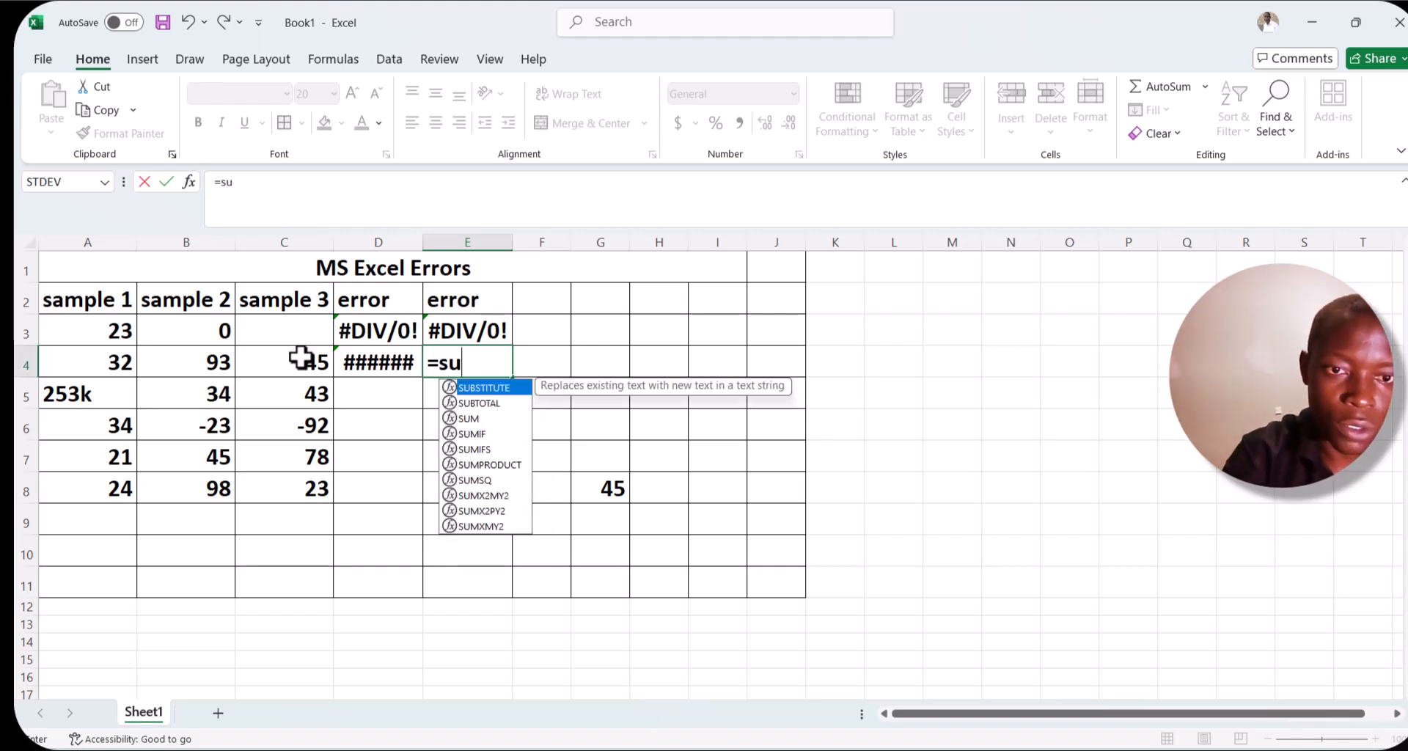
pyautogui.click(118, 361)
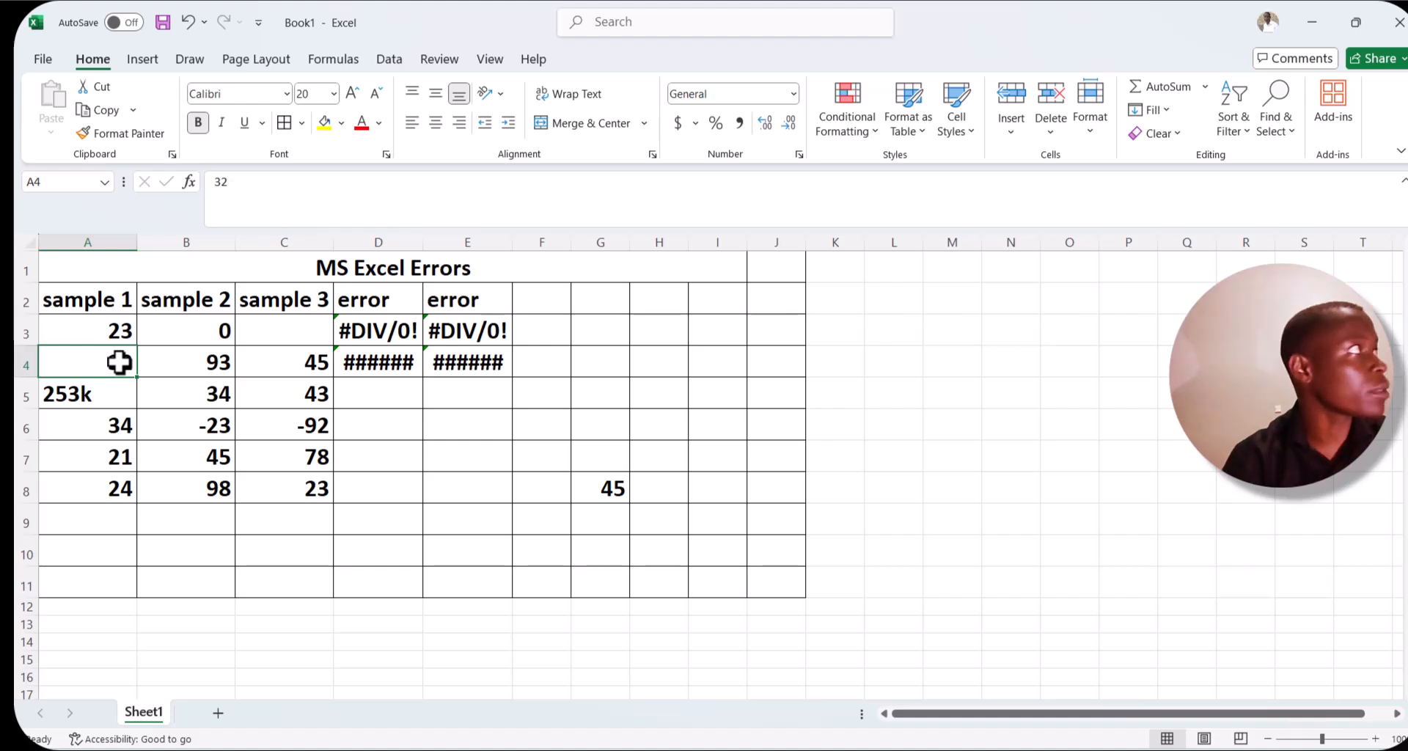
# Enter a formula in D5 that multiplies the text value in A5 by B5.
pyautogui.click(121, 402)
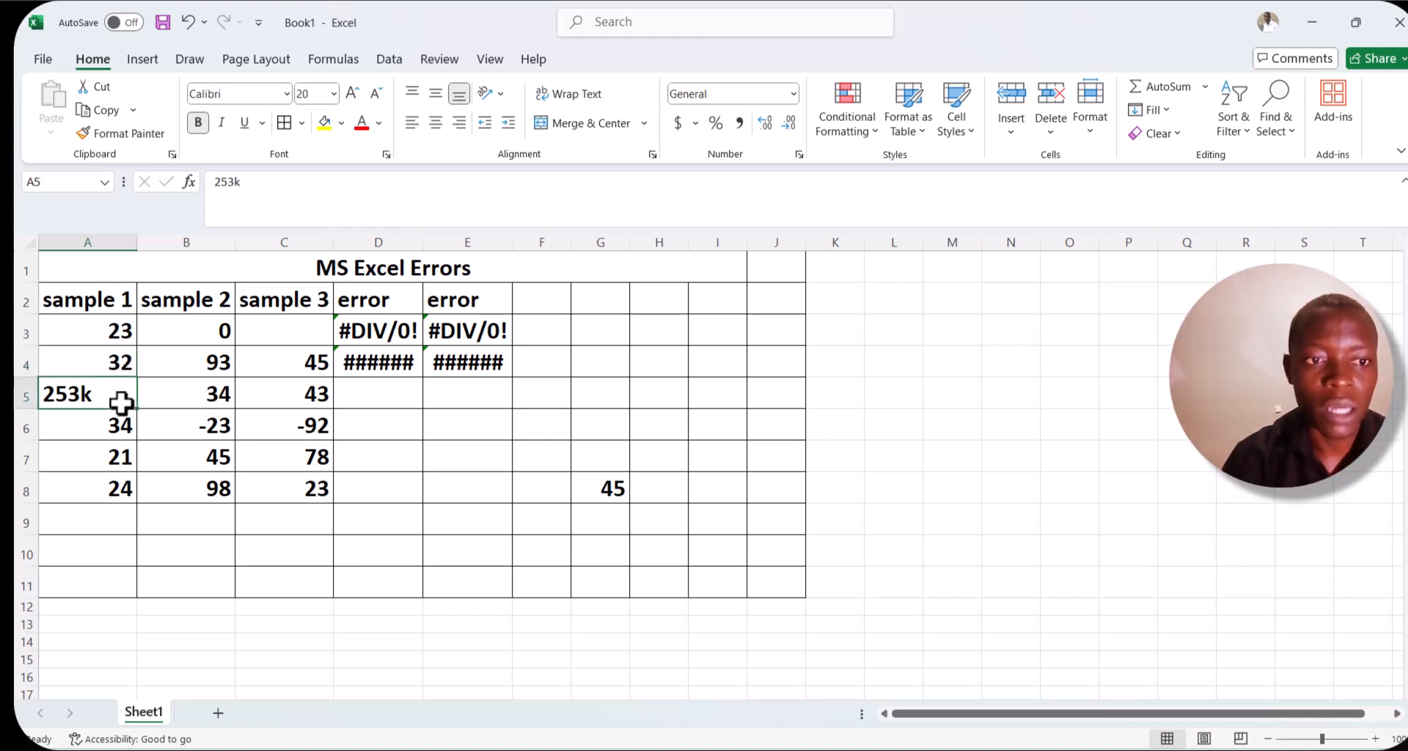
pyautogui.click(374, 394)
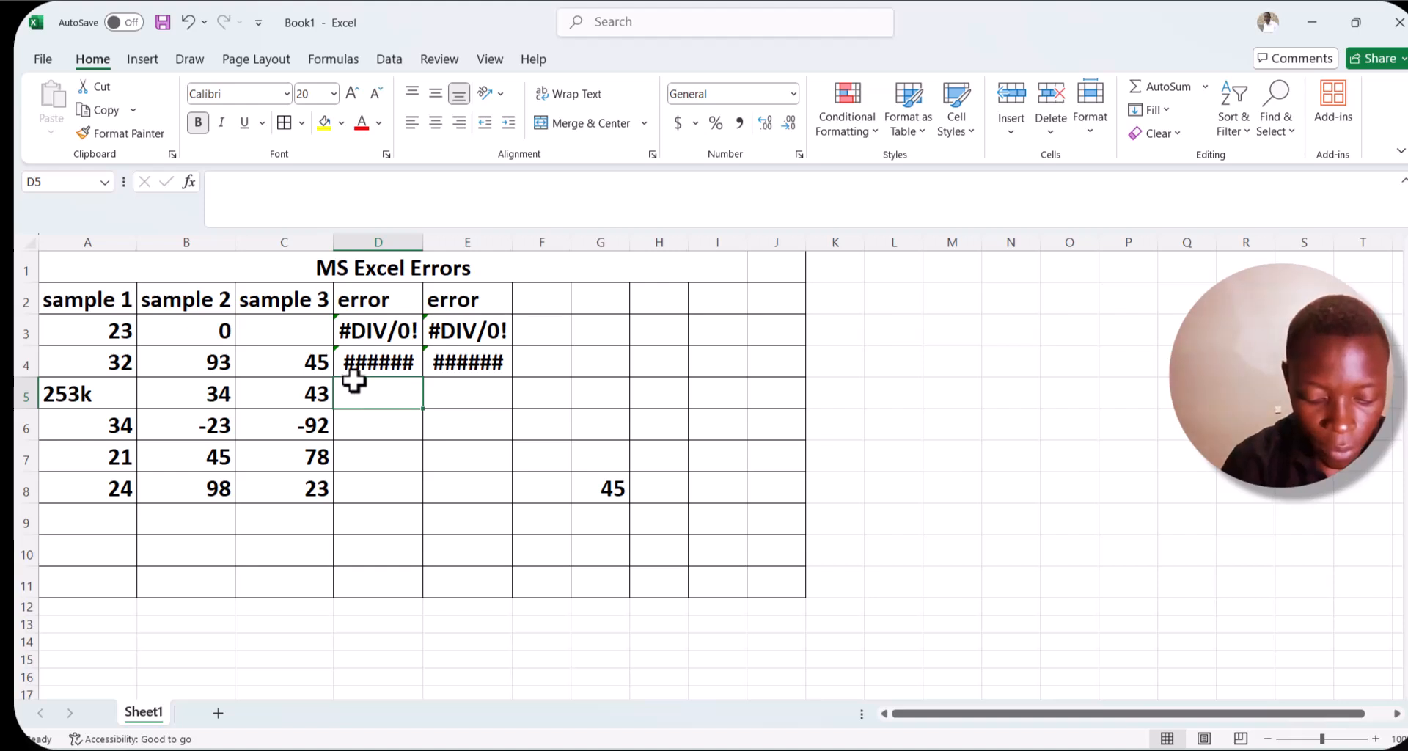
pyautogui.moveTo(374, 370)
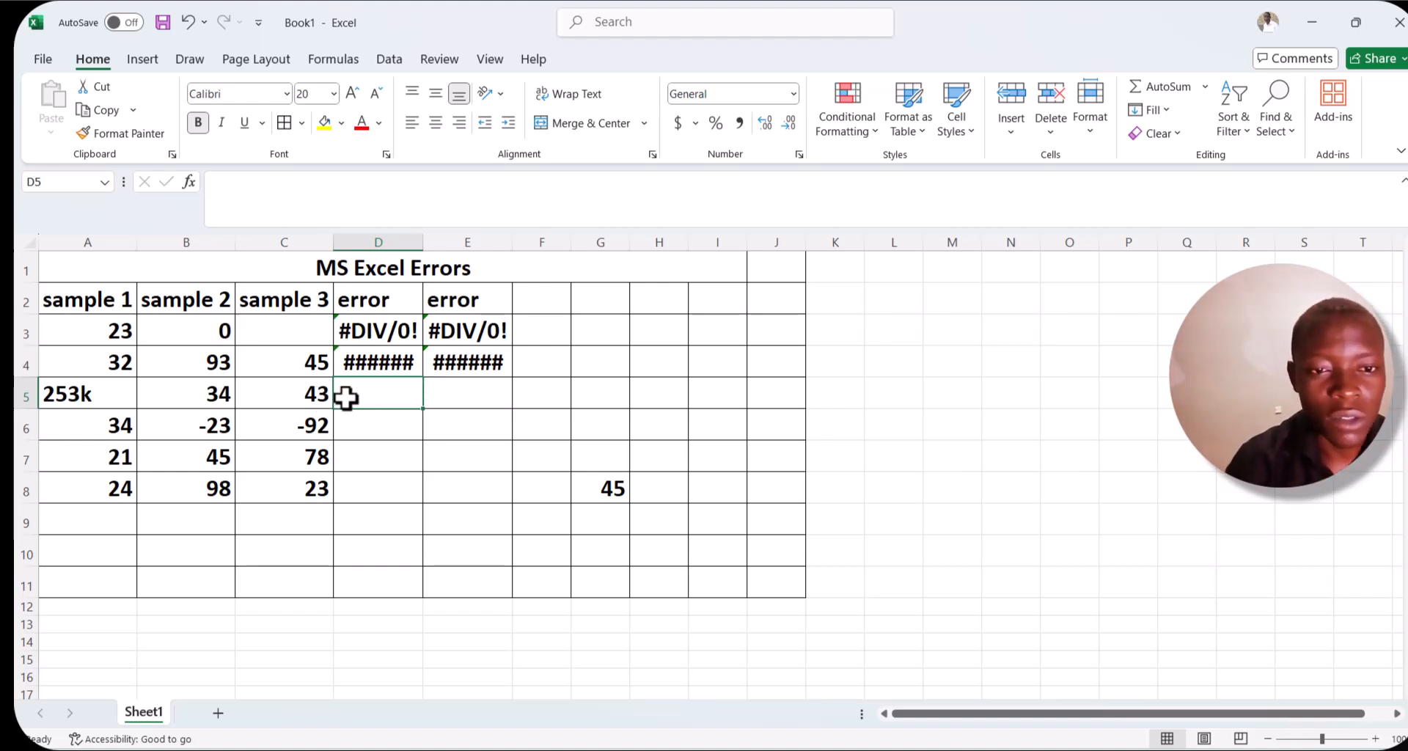
pyautogui.write('=')
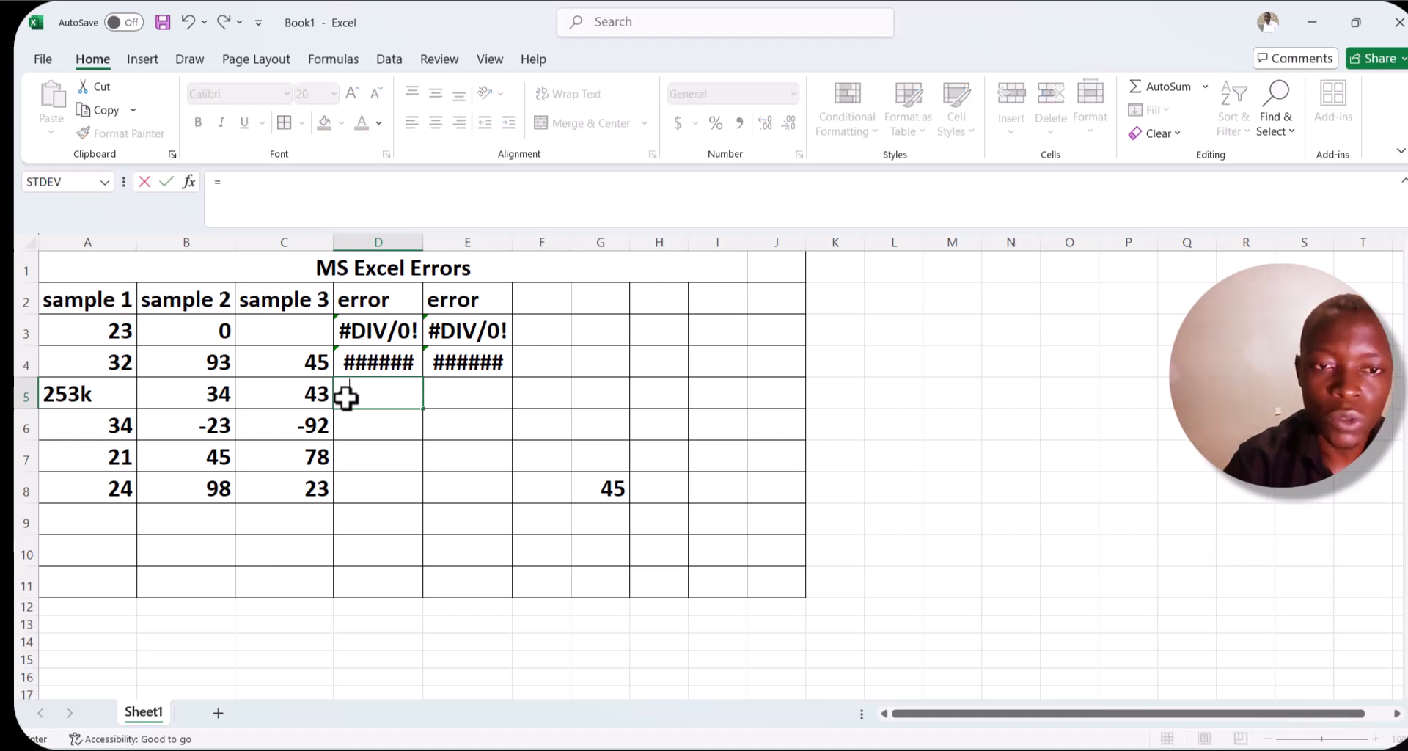
pyautogui.click(119, 391)
pyautogui.write('*')
pyautogui.click(186, 398)
pyautogui.write('k')
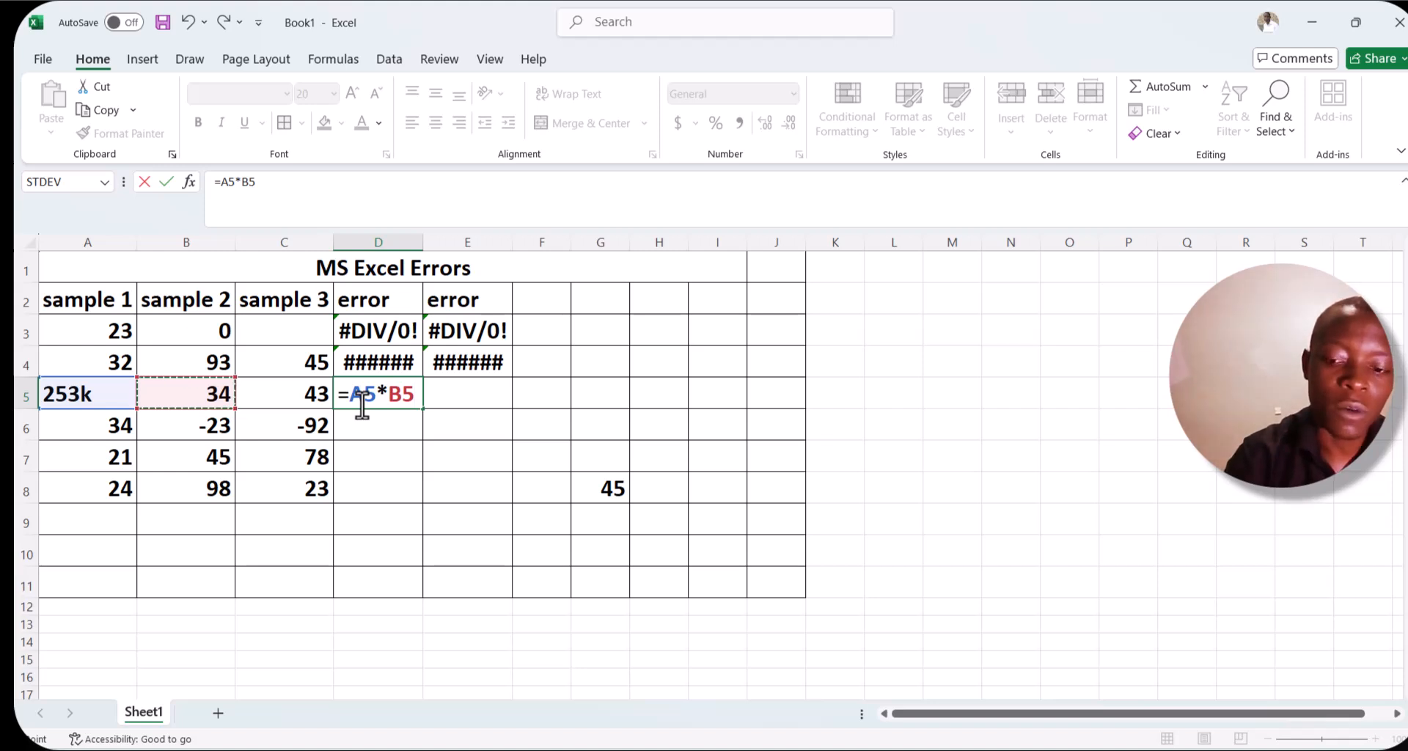
pyautogui.press('Return')
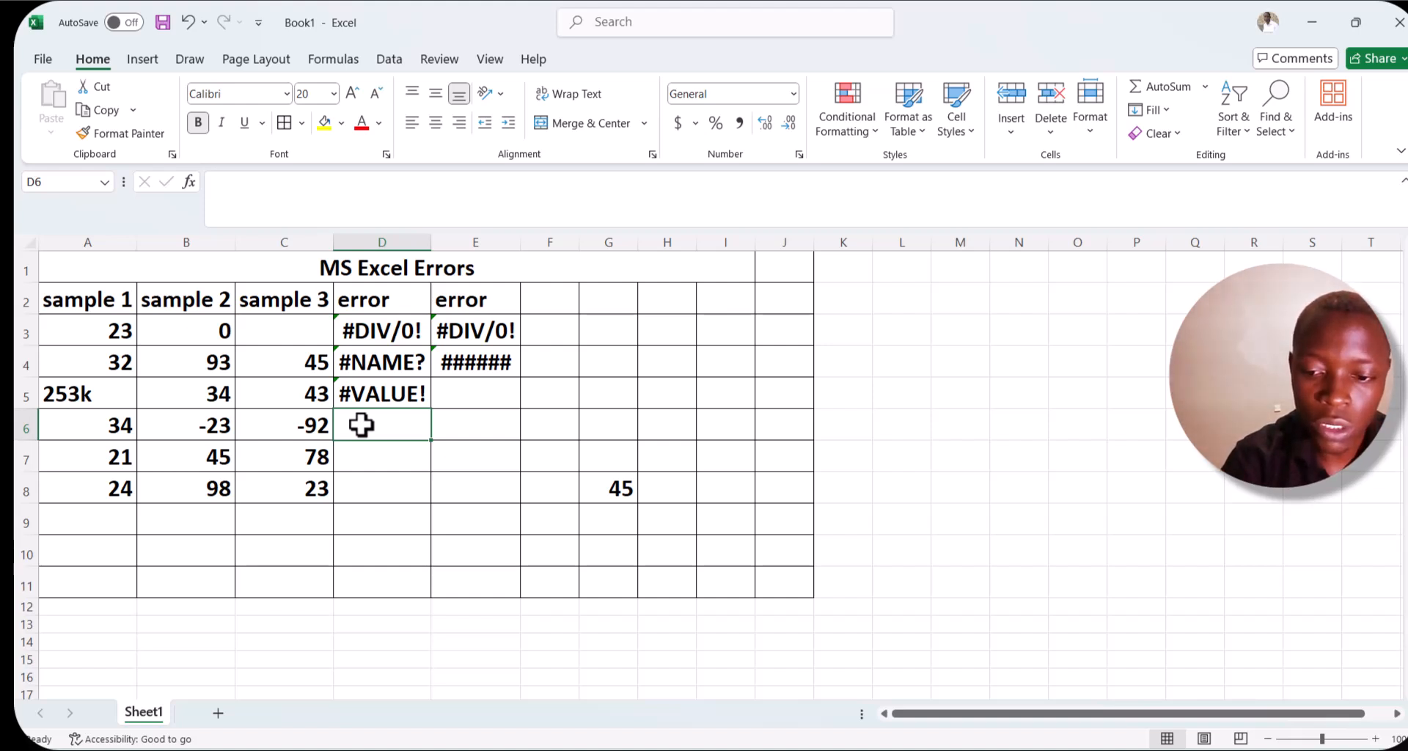
# Enter the function name =sqrt without parentheses in D6, and undo a stray 9 entered in D7.
pyautogui.write('=')
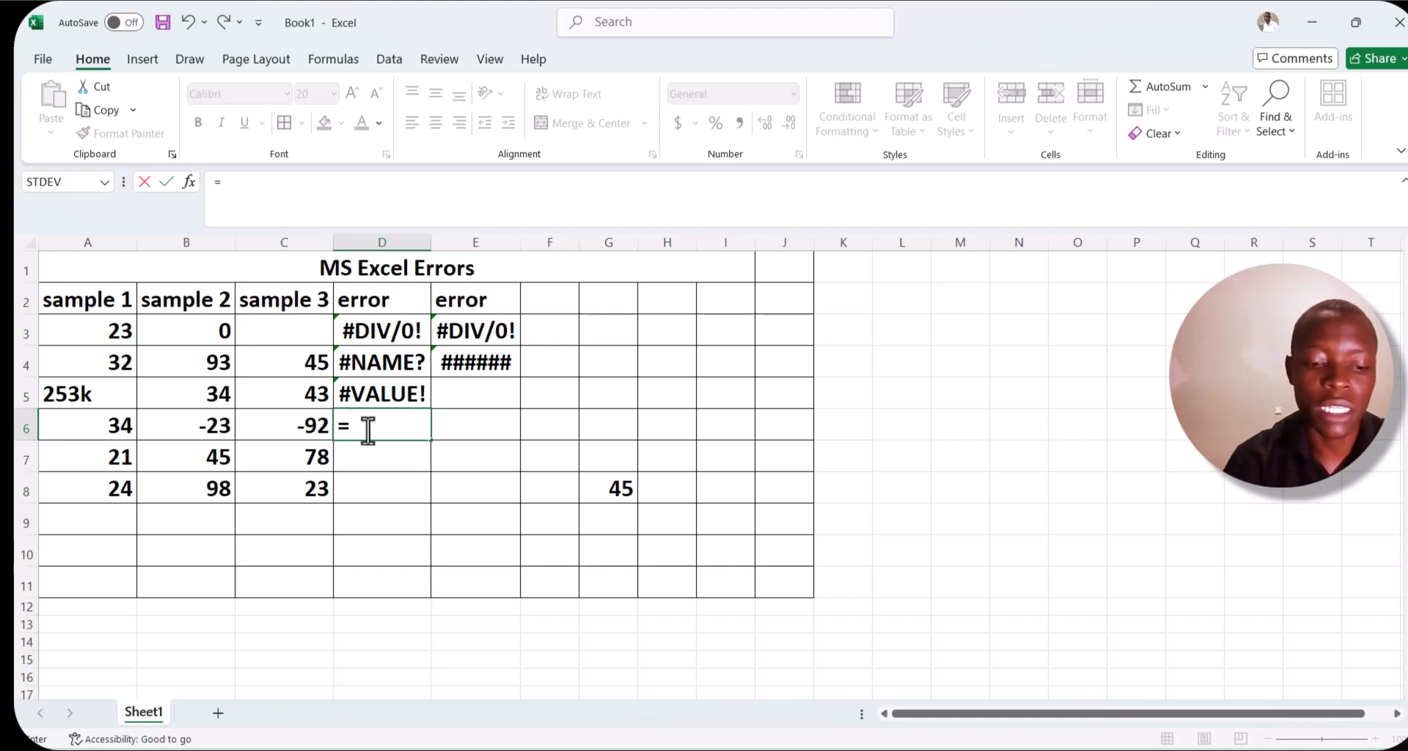
pyautogui.write('s')
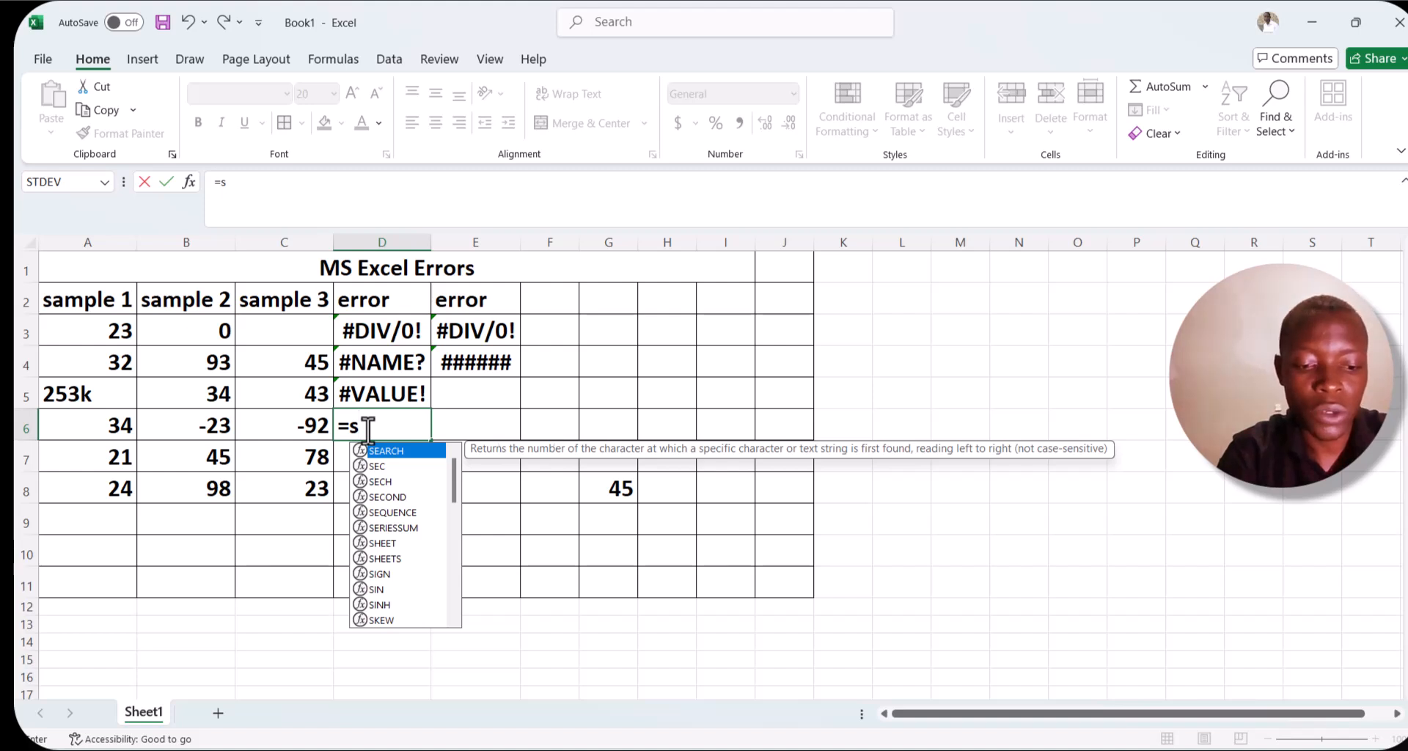
pyautogui.write('qrt')
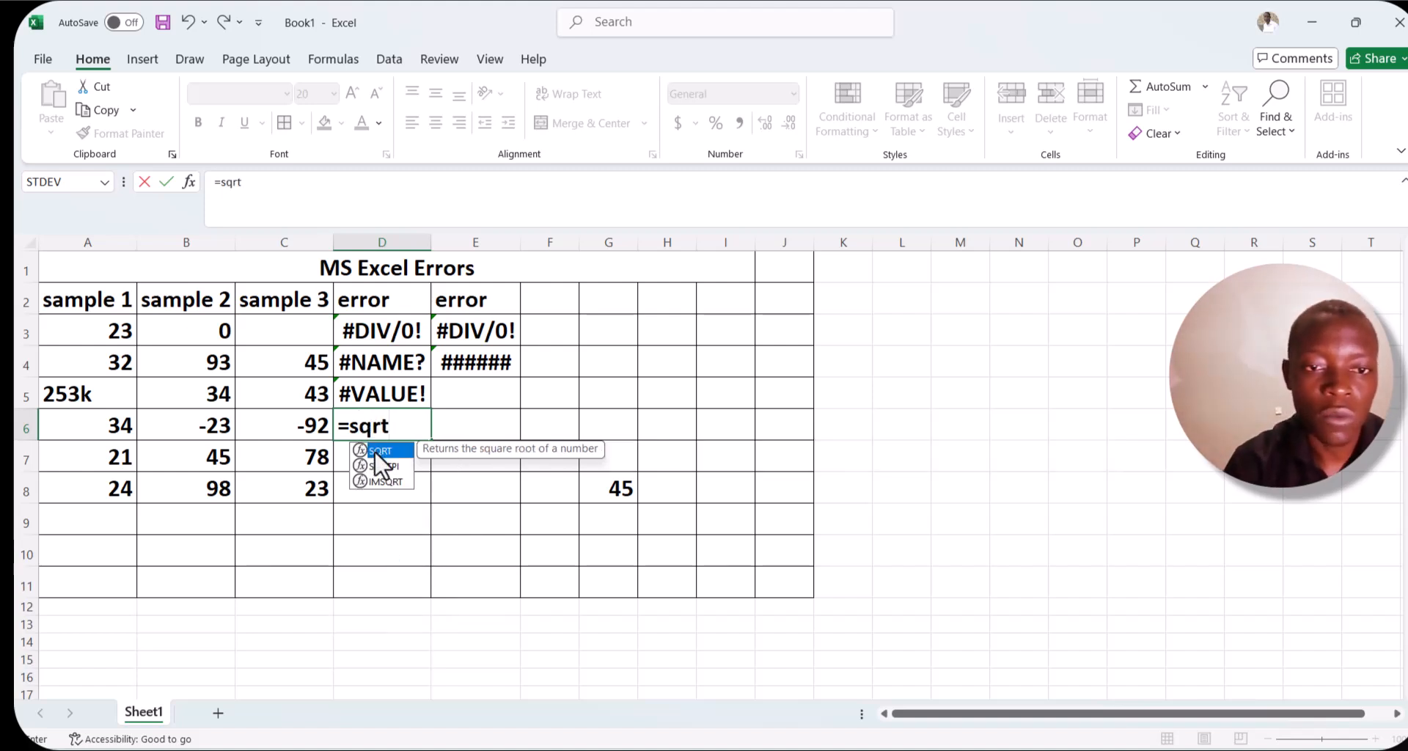
pyautogui.click(398, 421)
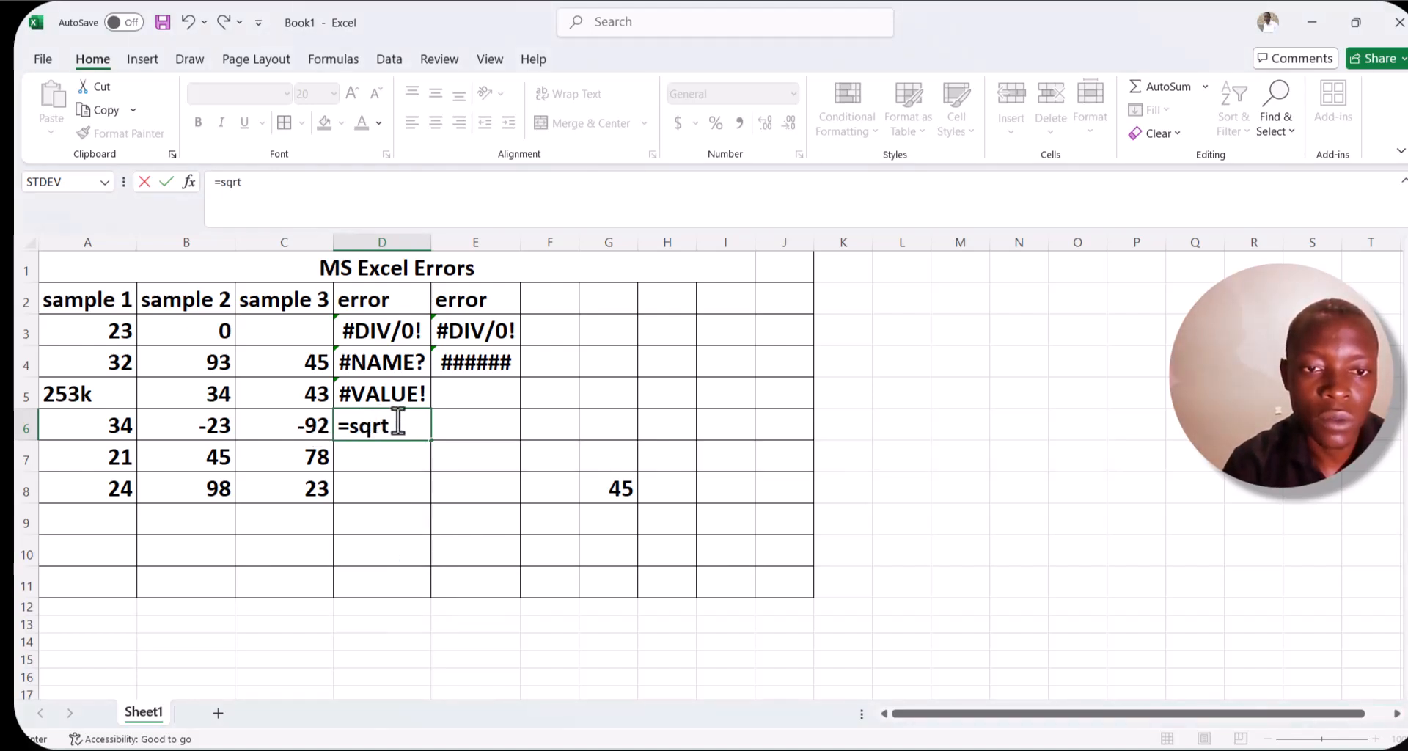
pyautogui.press('Return')
pyautogui.write('9')
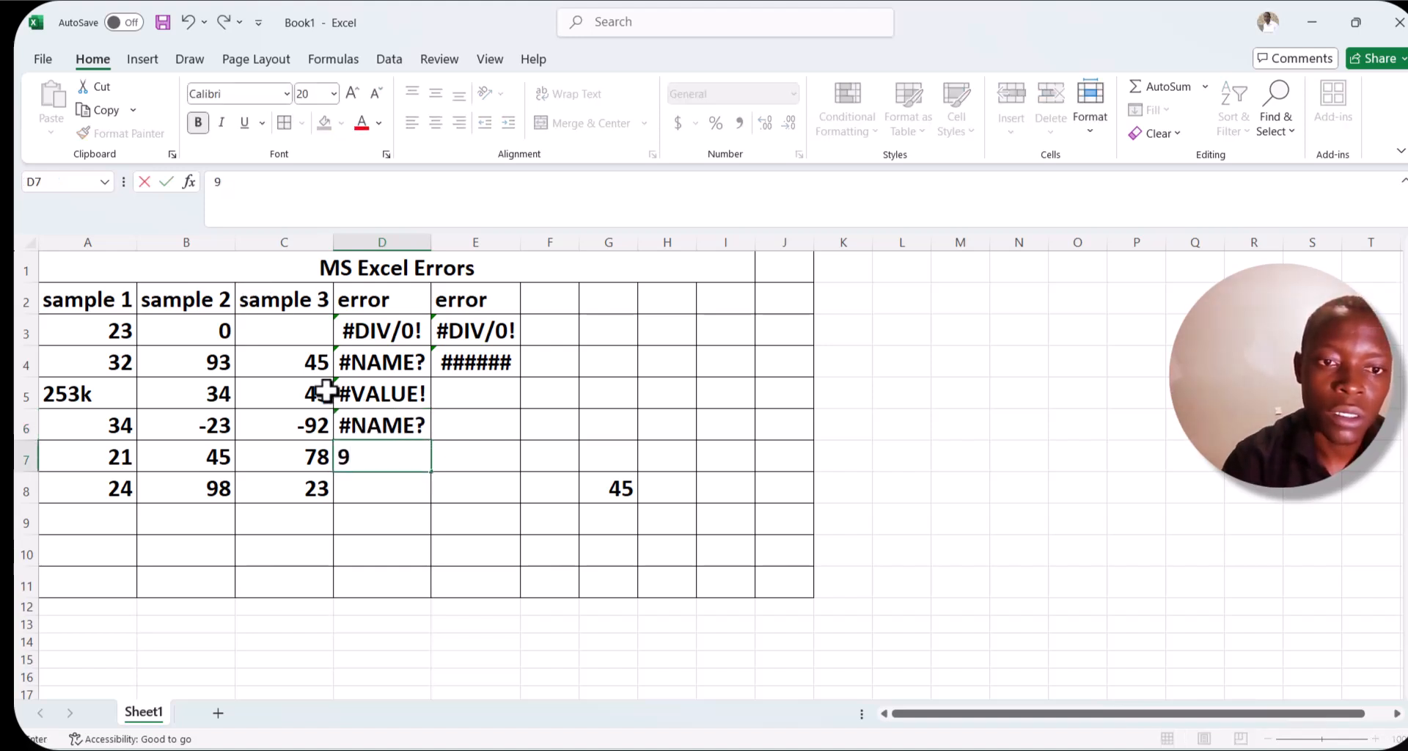
pyautogui.click(190, 22)
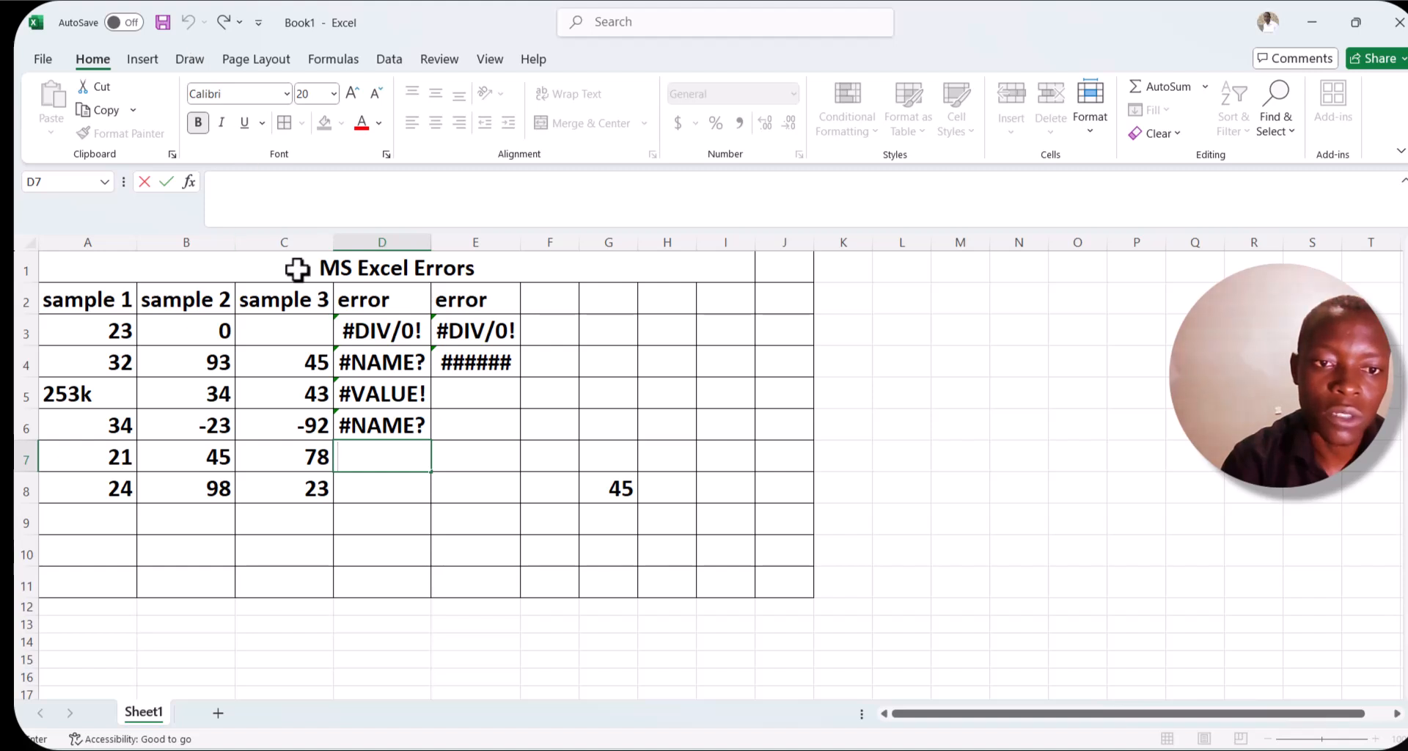
# Replace D6 with =SQRT(C6), the square root of the negative value in C6.
pyautogui.click(379, 416)
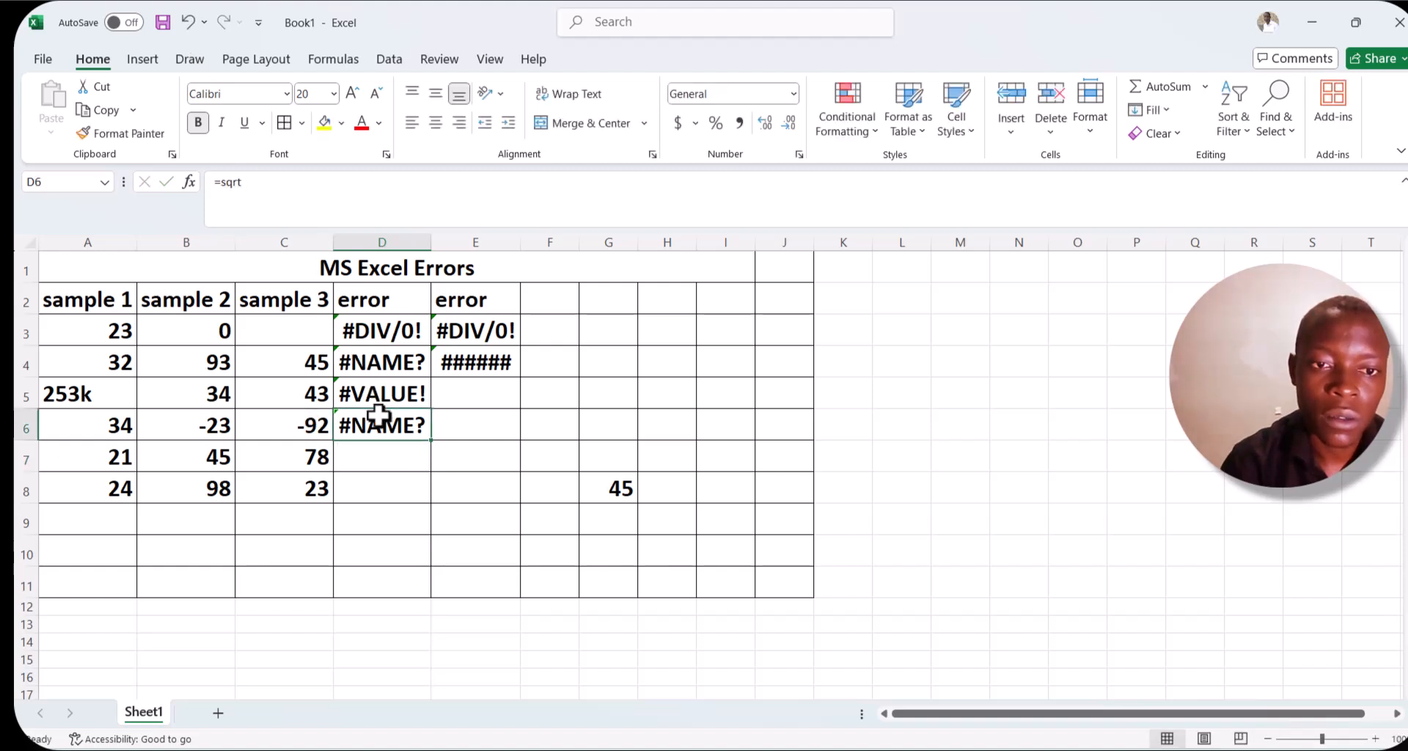
pyautogui.press('BackSpace')
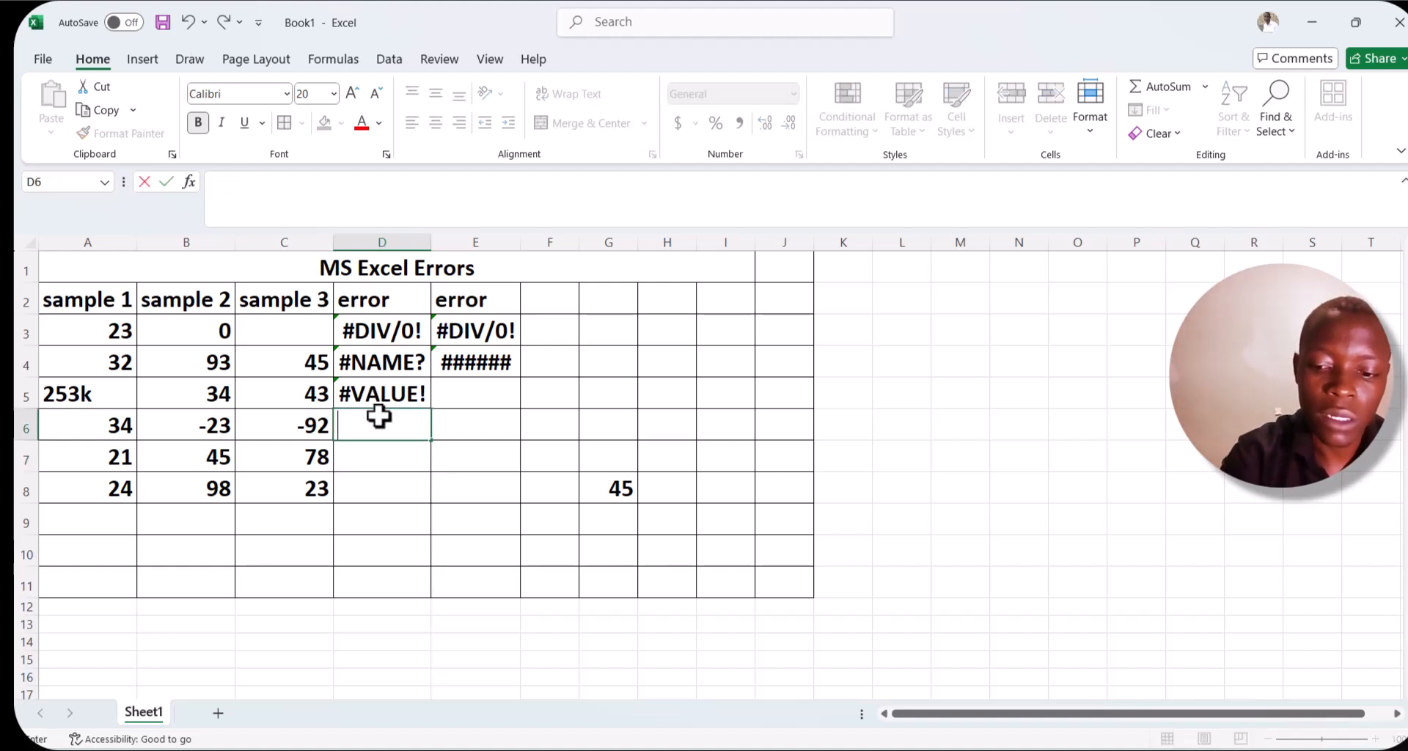
pyautogui.write('sqrt')
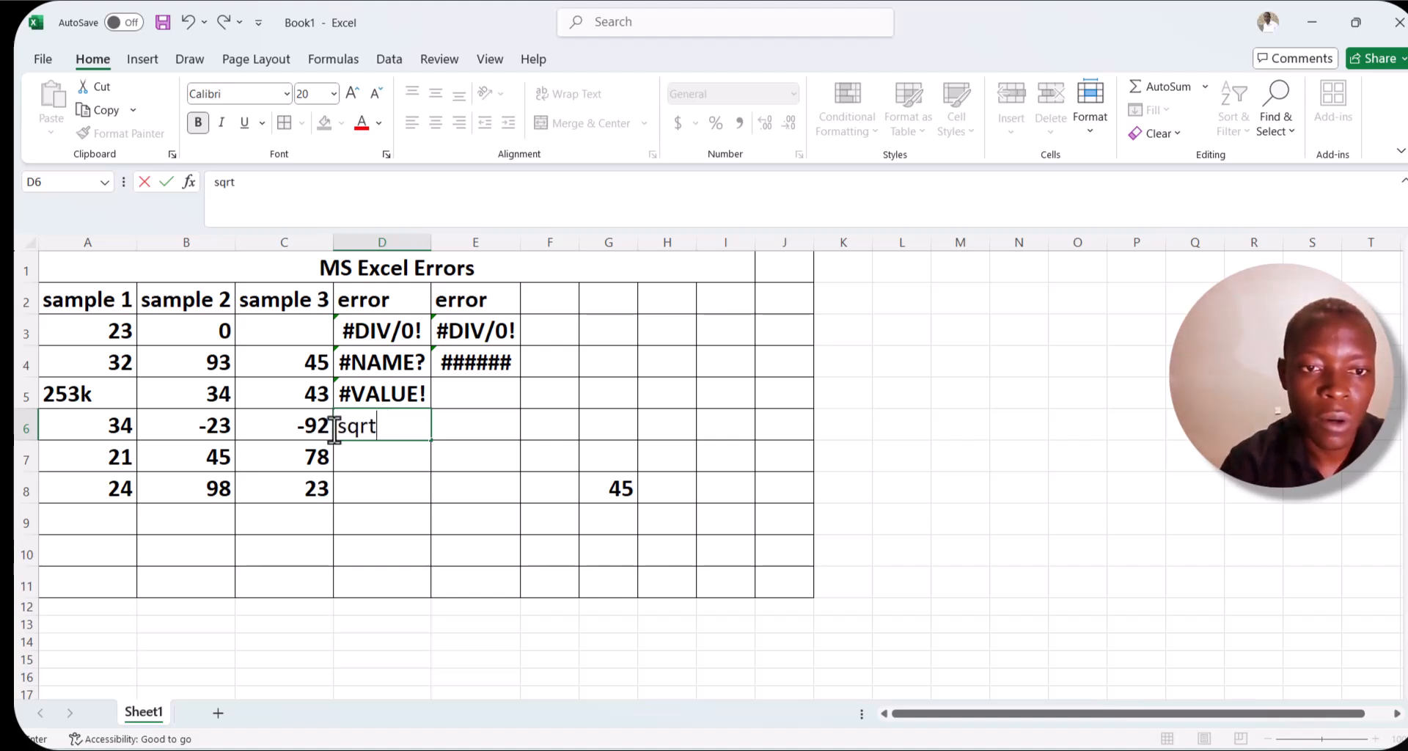
pyautogui.write('=')
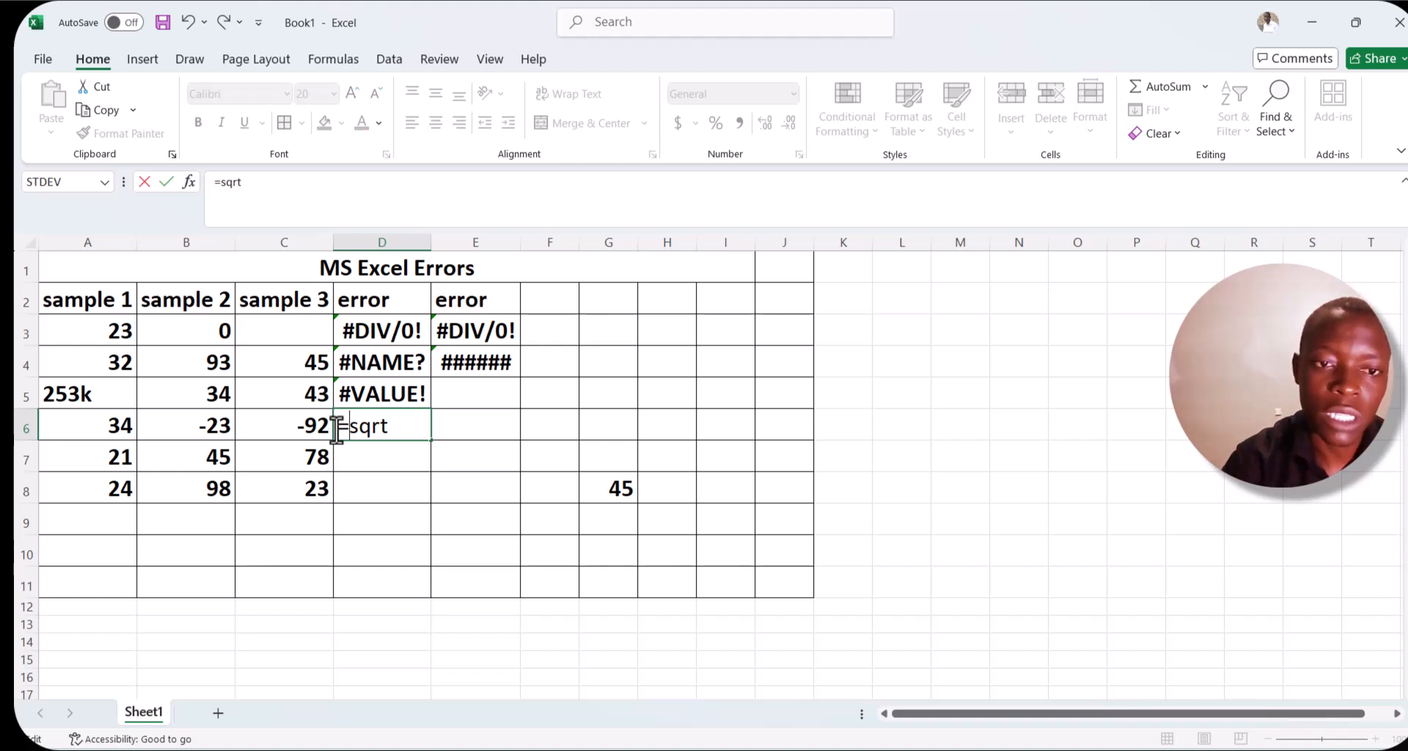
pyautogui.press('BackSpace')
pyautogui.press('BackSpace')
pyautogui.press('BackSpace')
pyautogui.press('BackSpace')
pyautogui.write('sq')
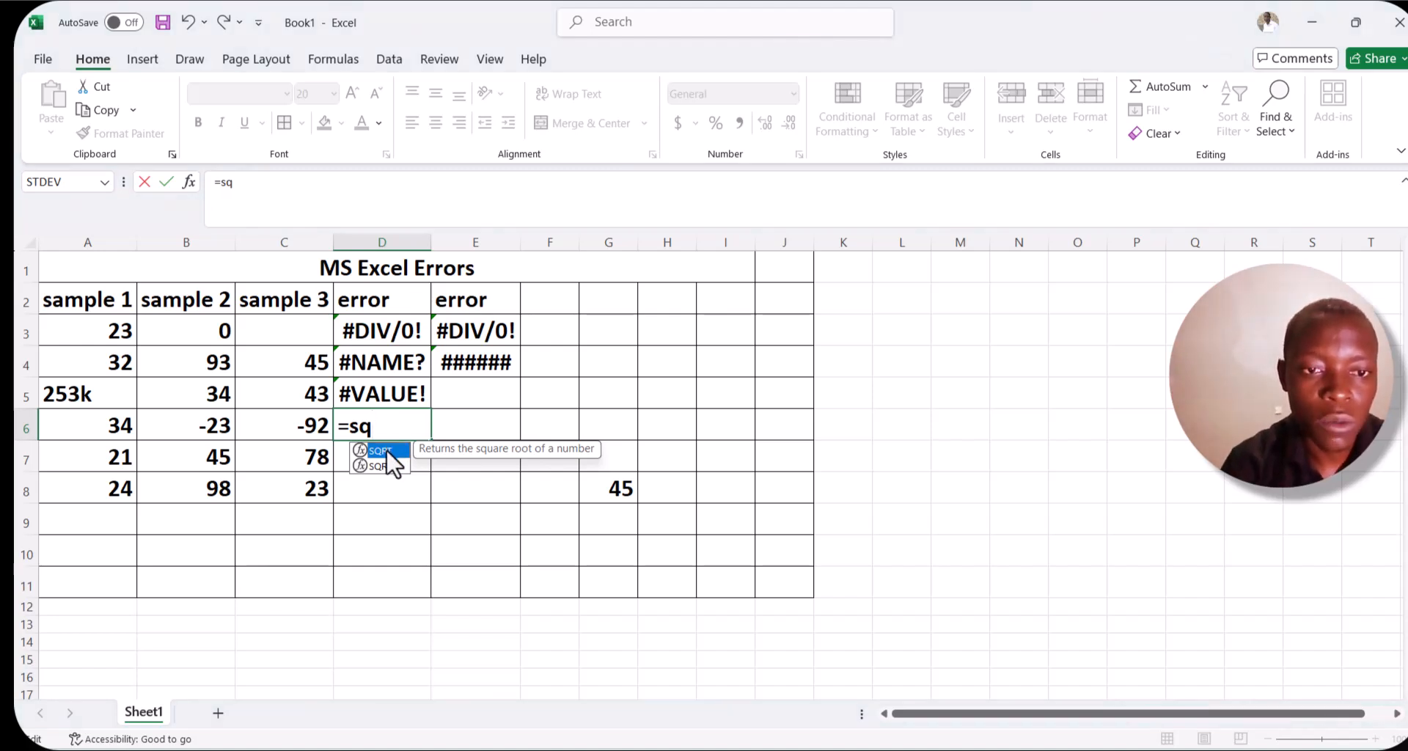
pyautogui.doubleClick(381, 450)
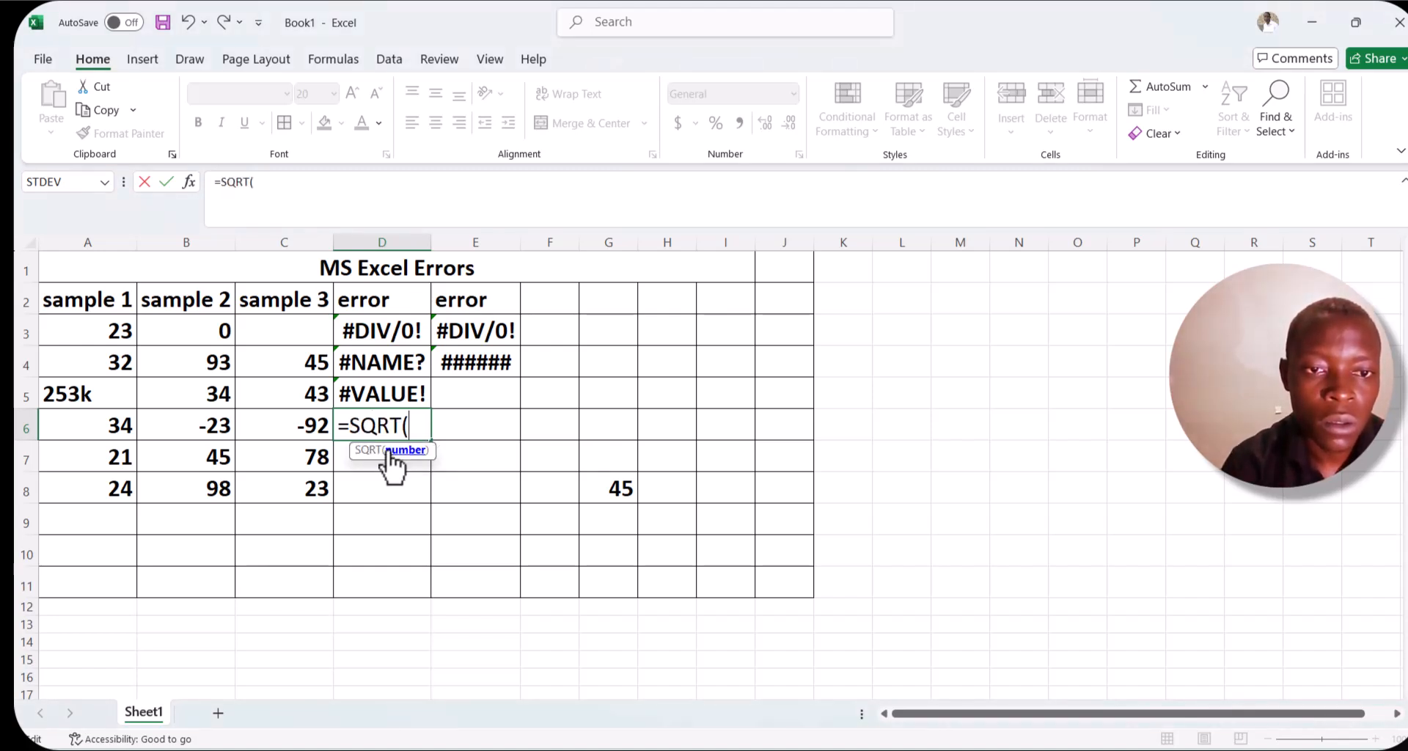
pyautogui.click(323, 424)
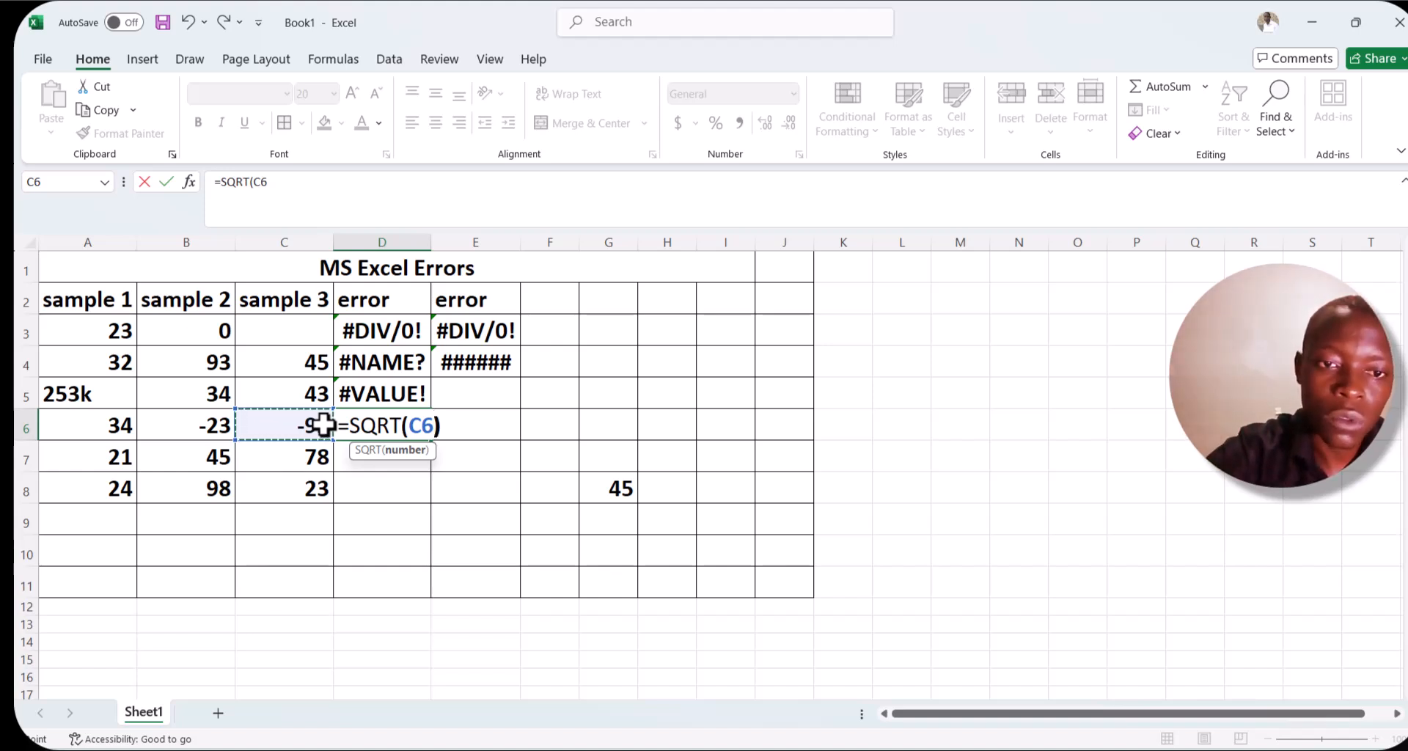
pyautogui.write(')')
pyautogui.press('Return')
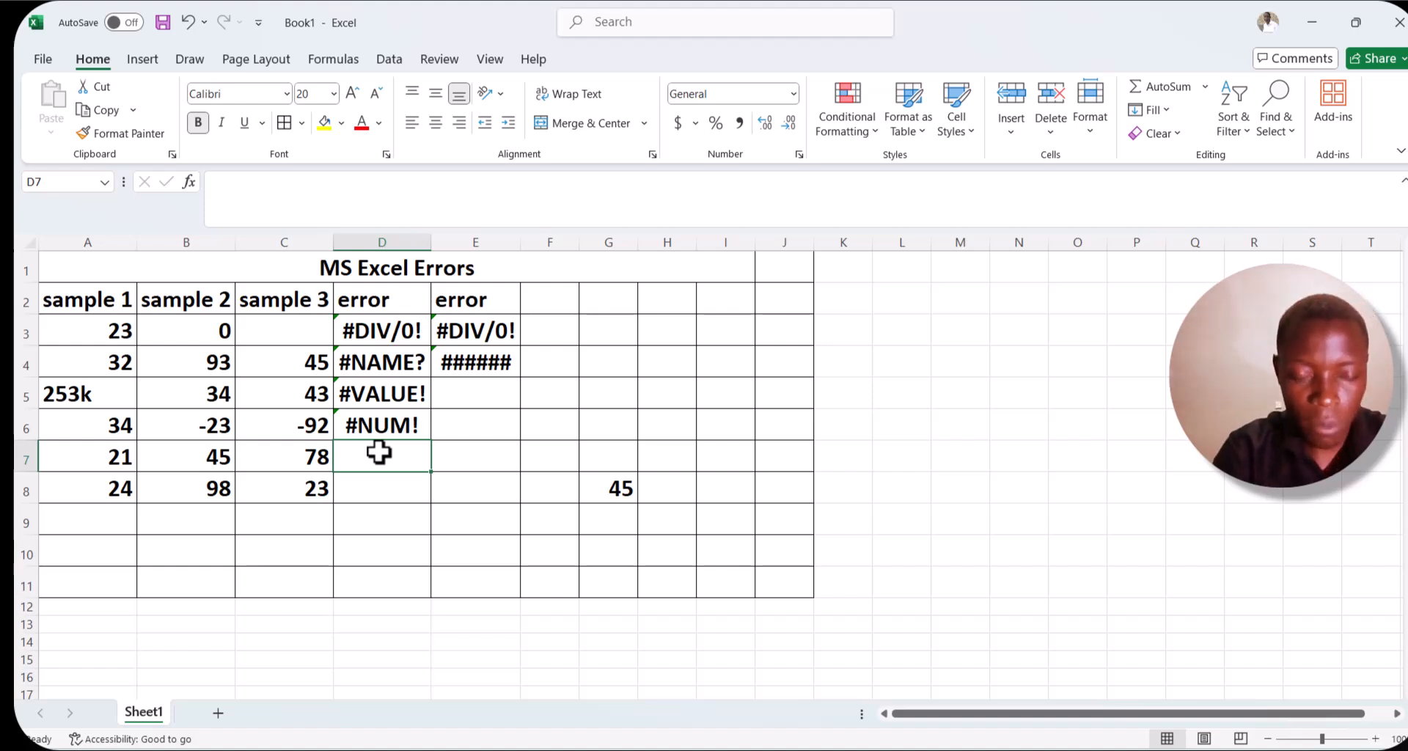
# Enter =B7 C7 in D7, referencing two cells separated only by a space.
pyautogui.write('=')
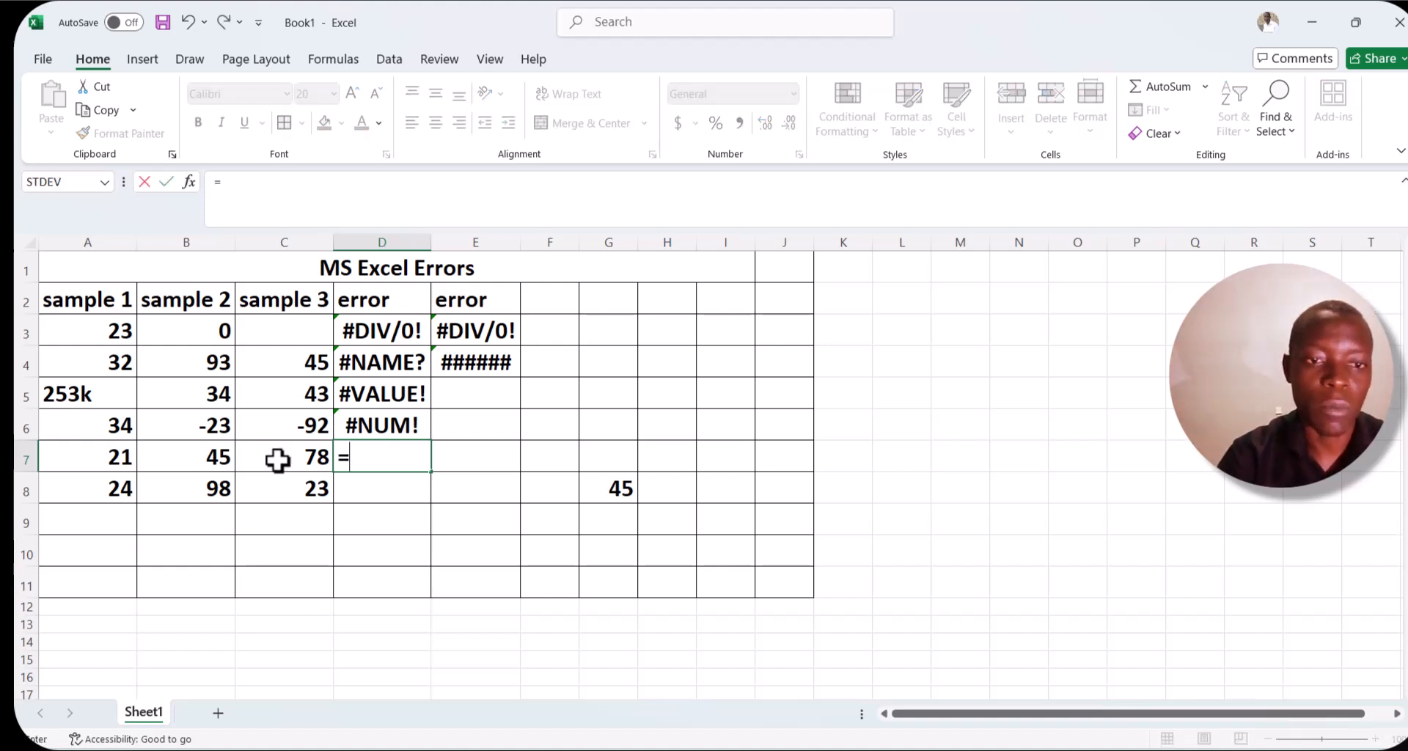
pyautogui.click(225, 459)
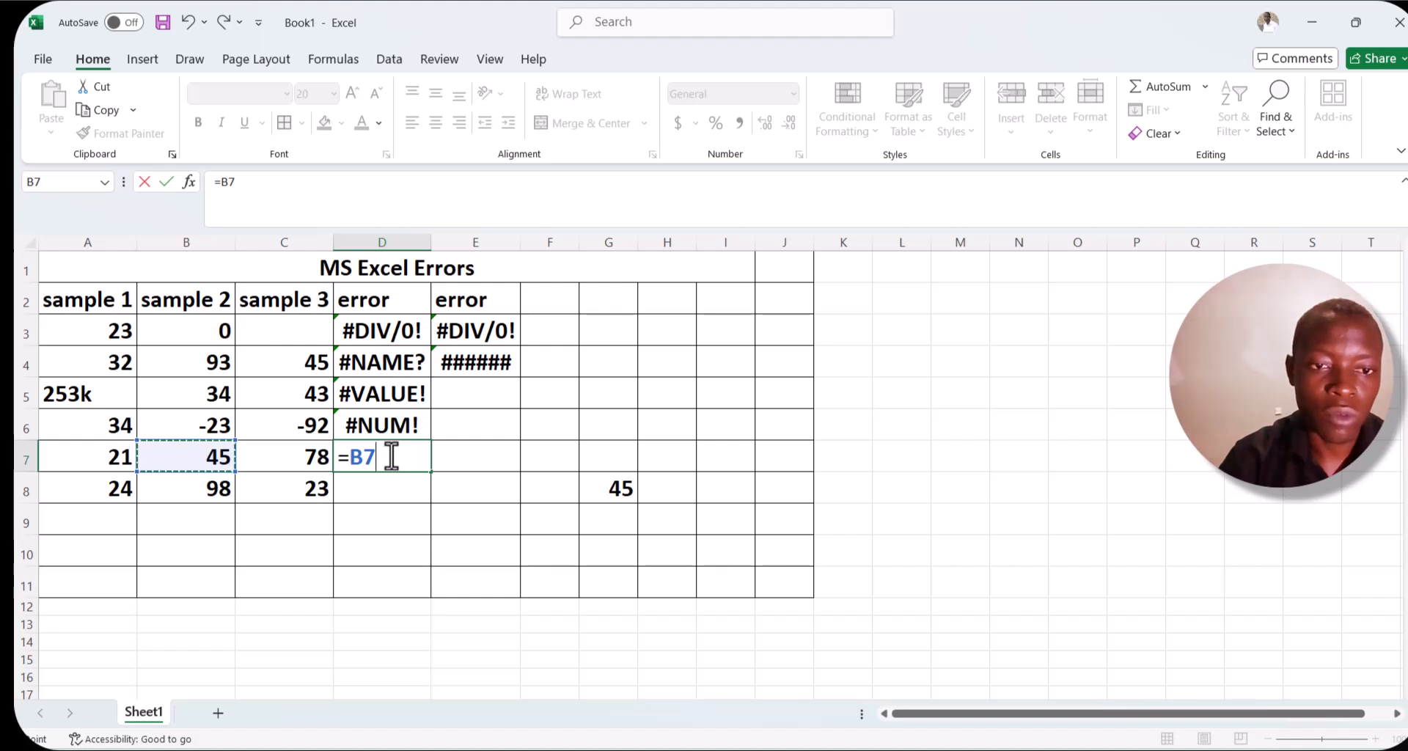
pyautogui.click(315, 460)
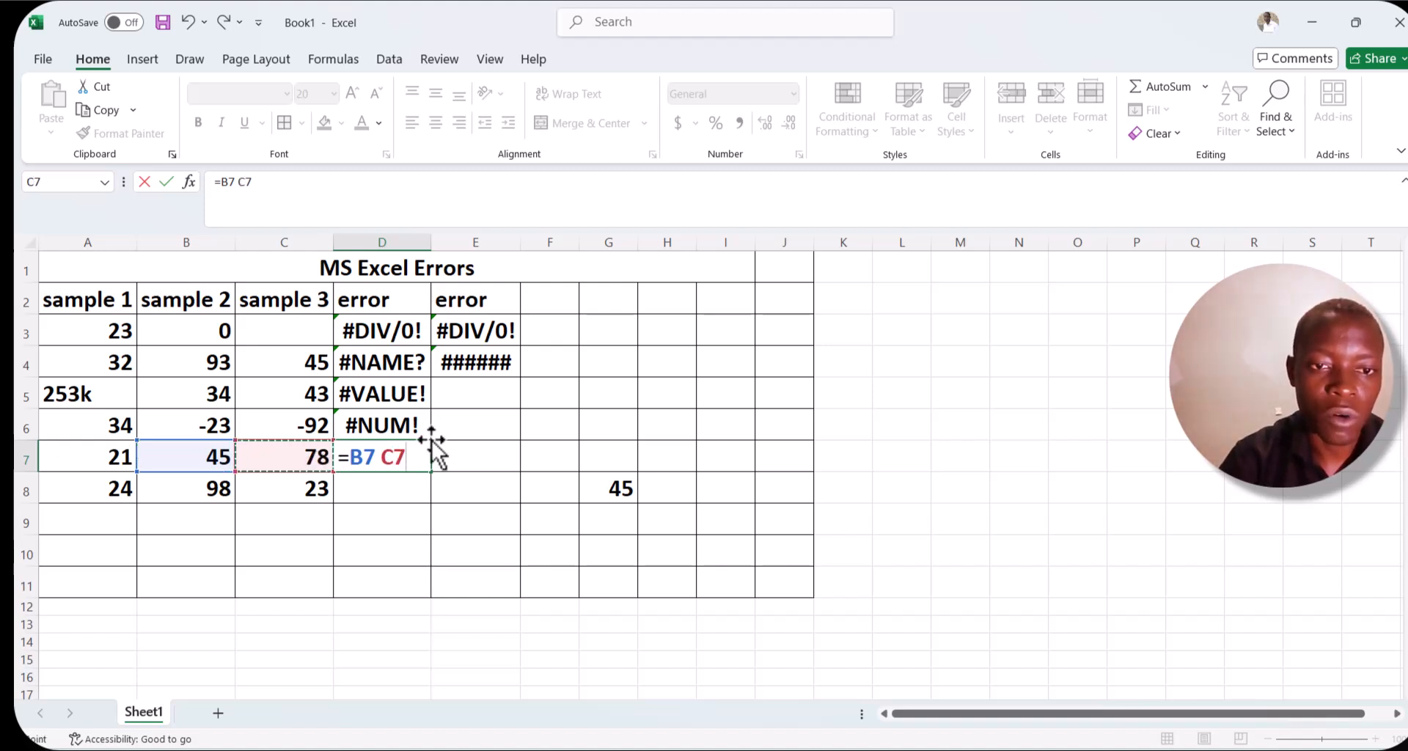
pyautogui.press('Return')
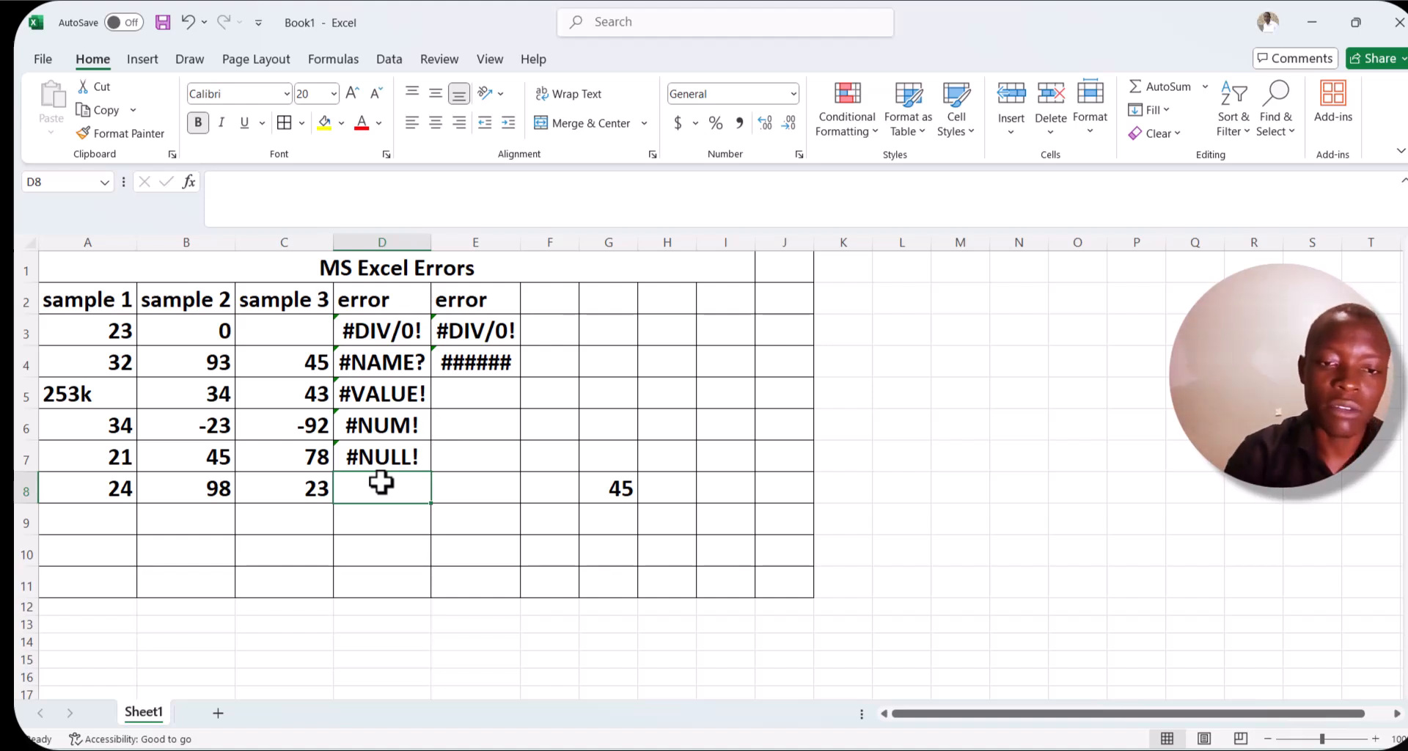
# Enter =B8+C8+G8 in D8 to add the row's values and the 45 in G8.
pyautogui.write('=')
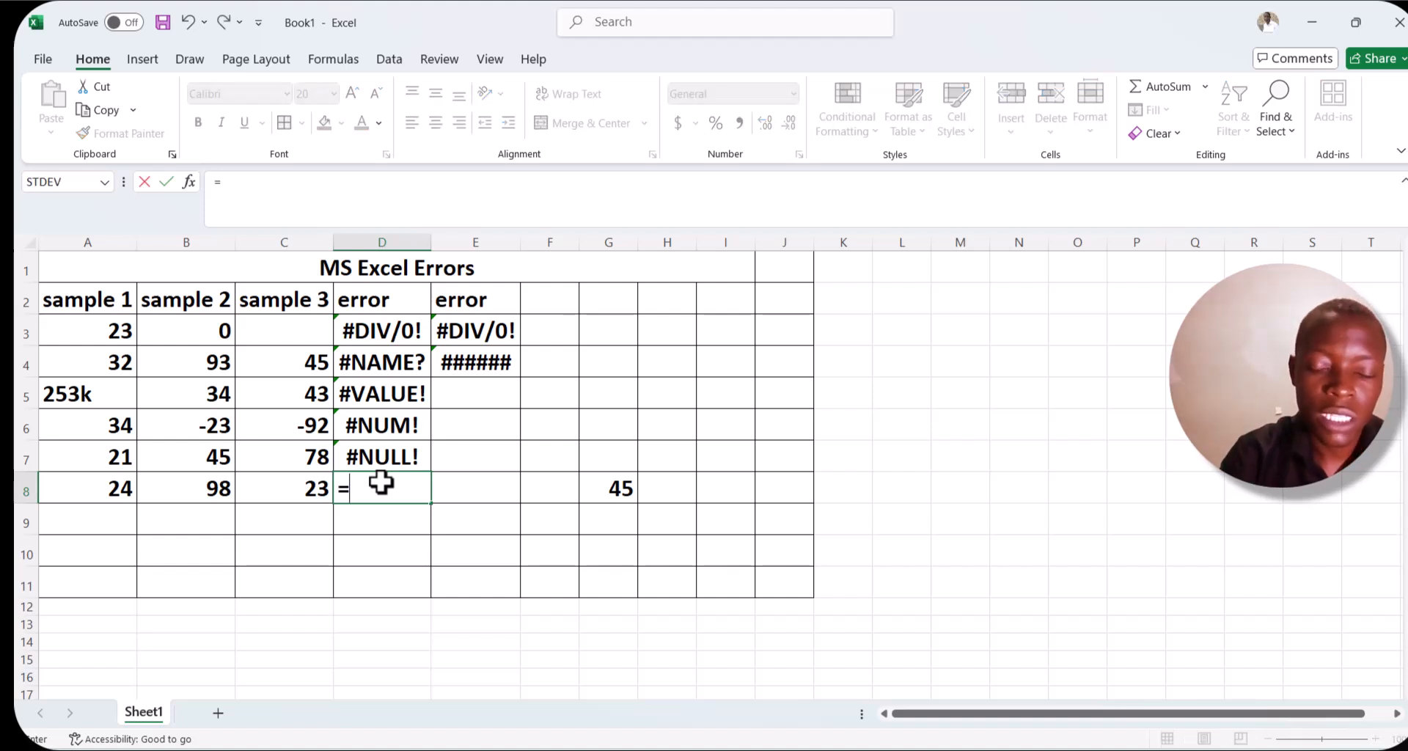
pyautogui.click(224, 492)
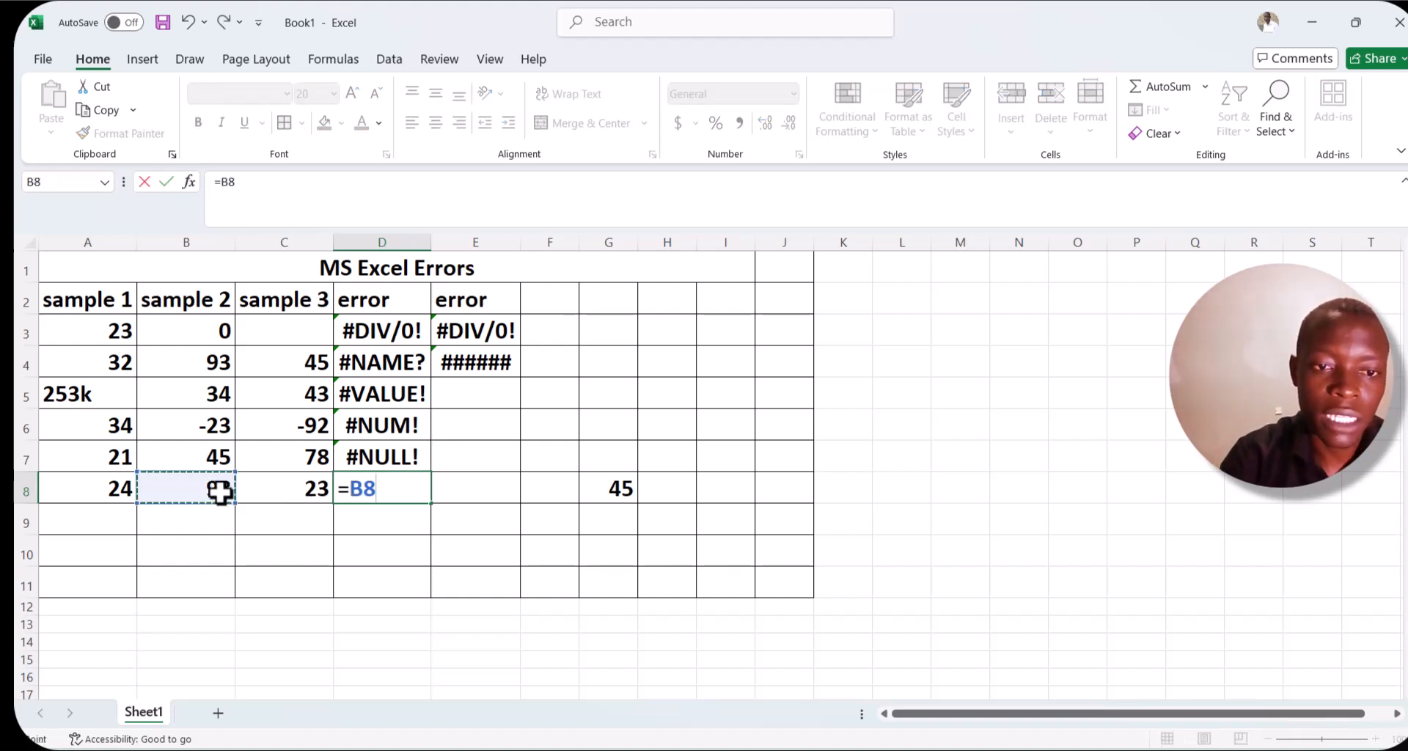
pyautogui.write('+')
pyautogui.click(280, 488)
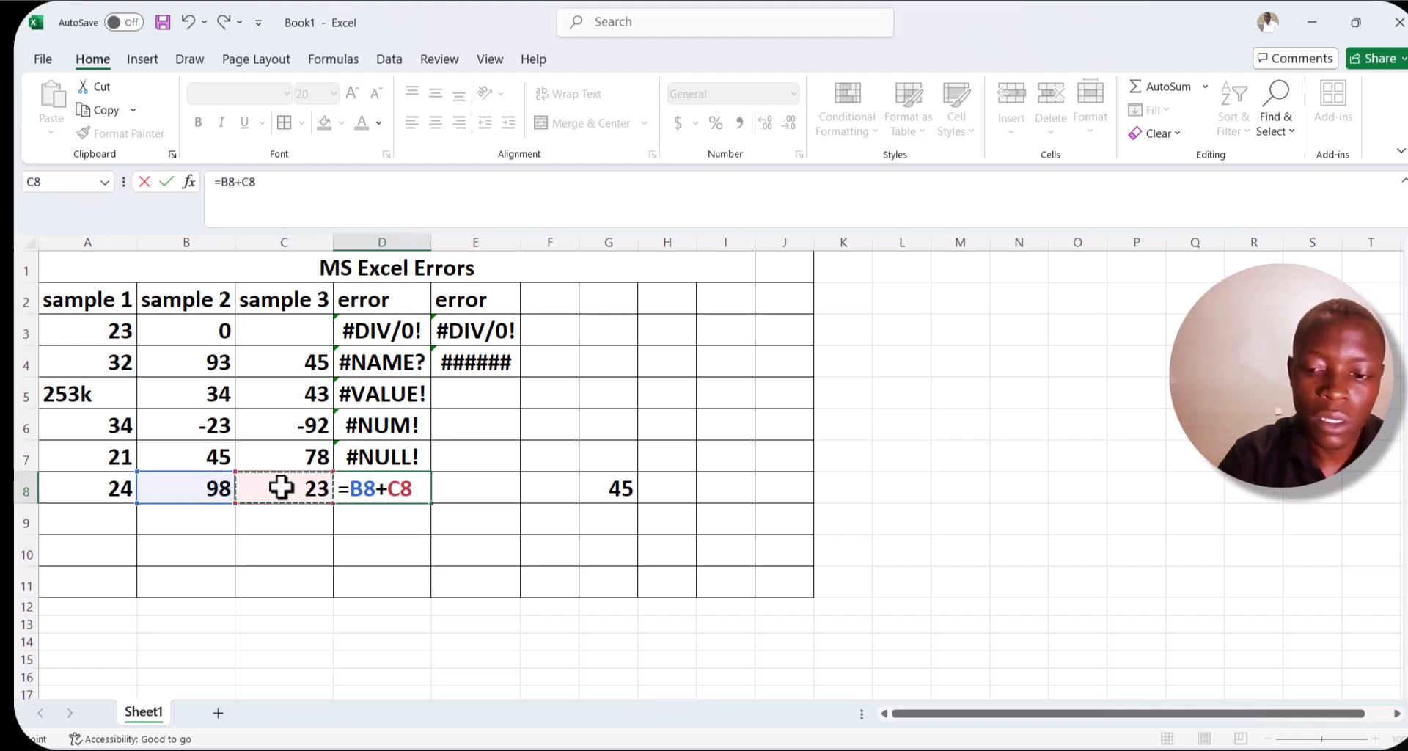
pyautogui.write('+')
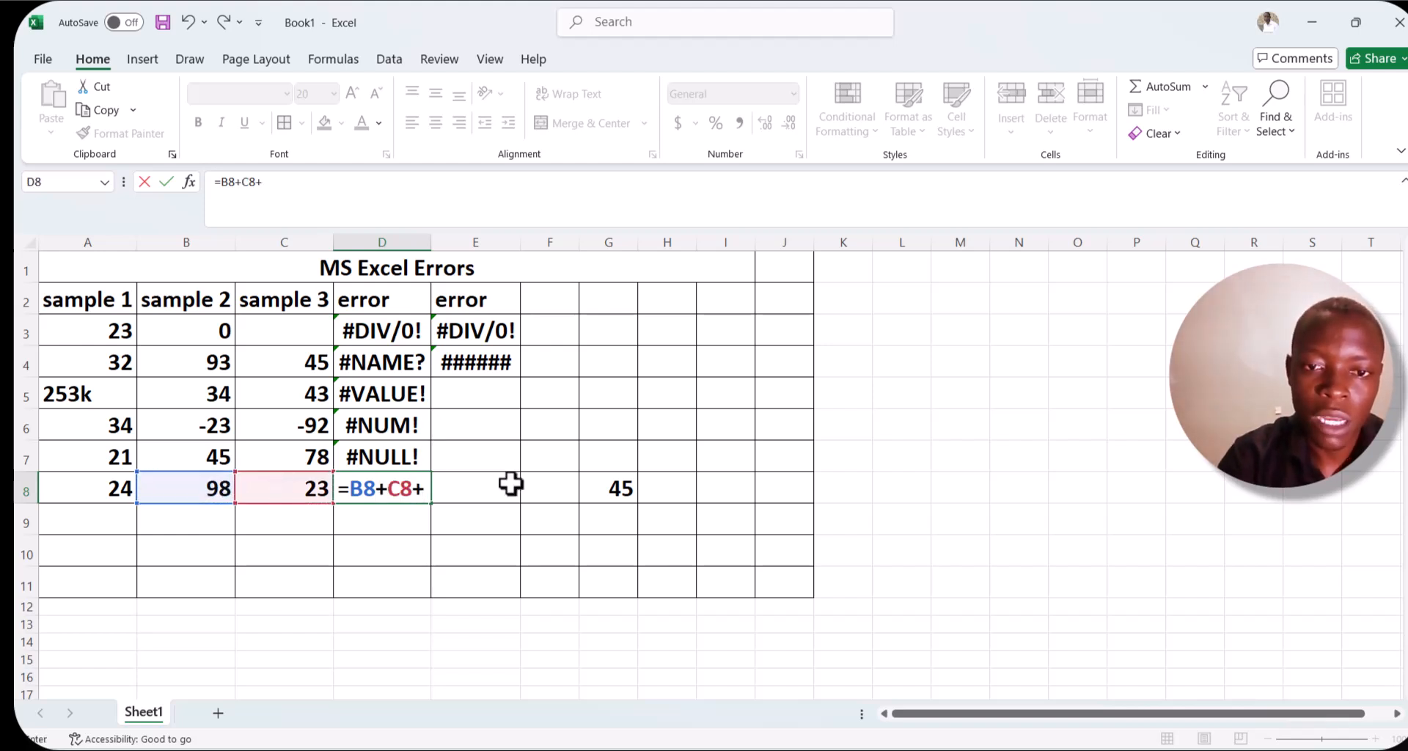
pyautogui.click(606, 486)
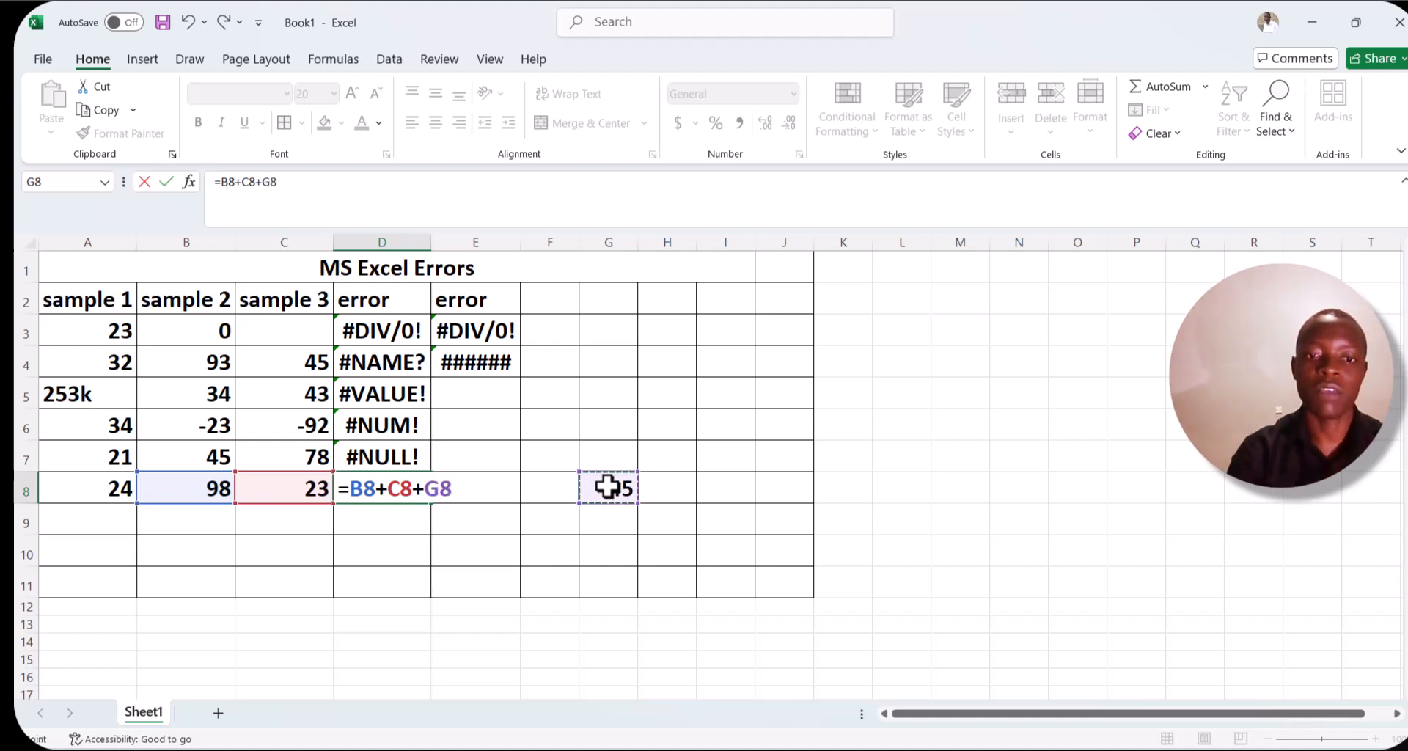
pyautogui.press('Return')
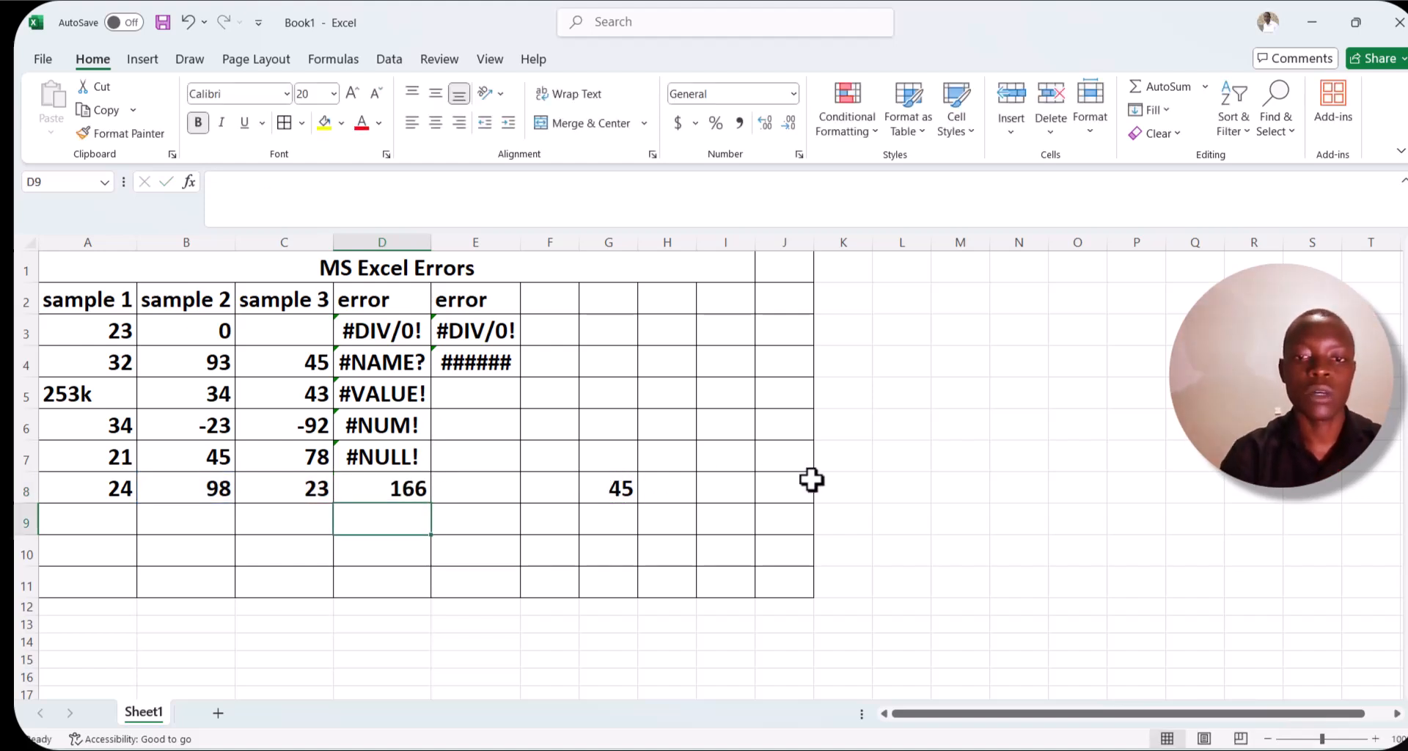
# Delete column G and undo the deletion.
pyautogui.click(595, 236)
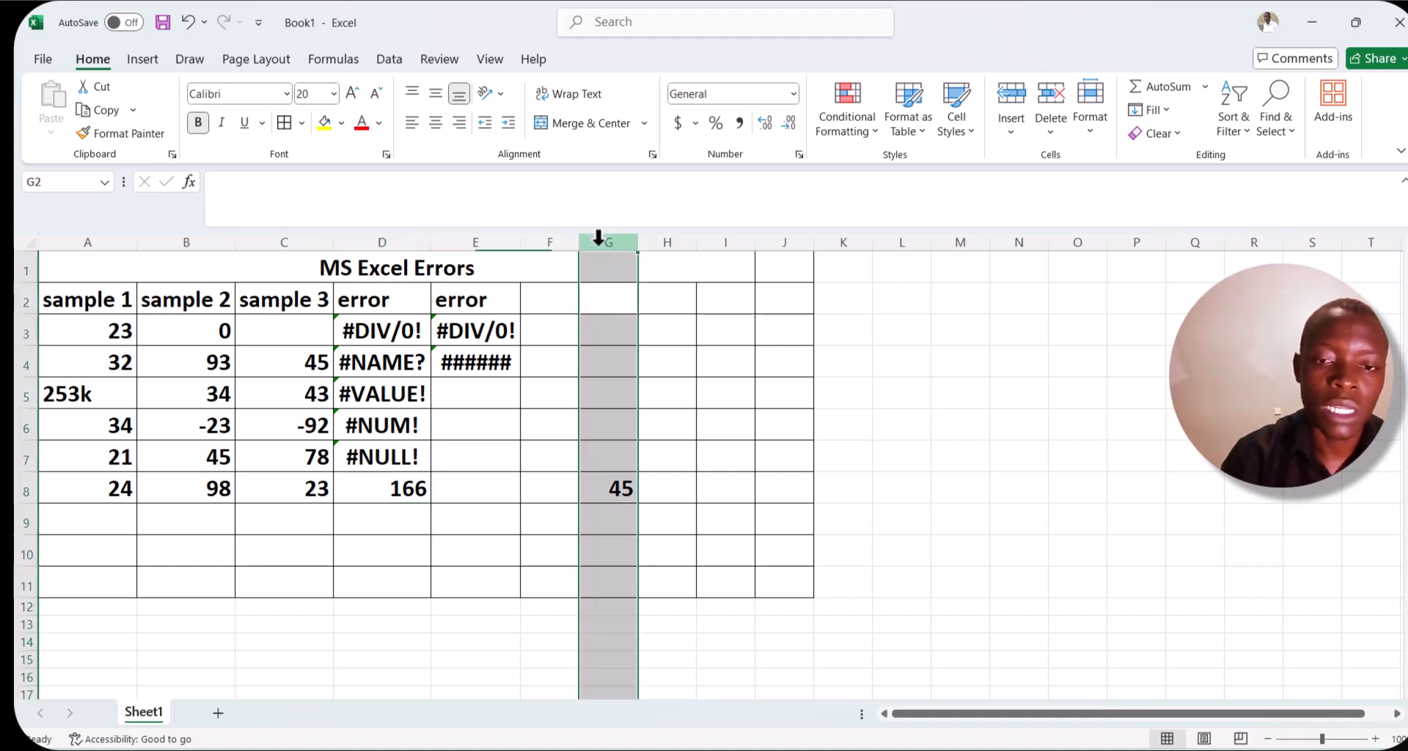
pyautogui.rightClick(595, 236)
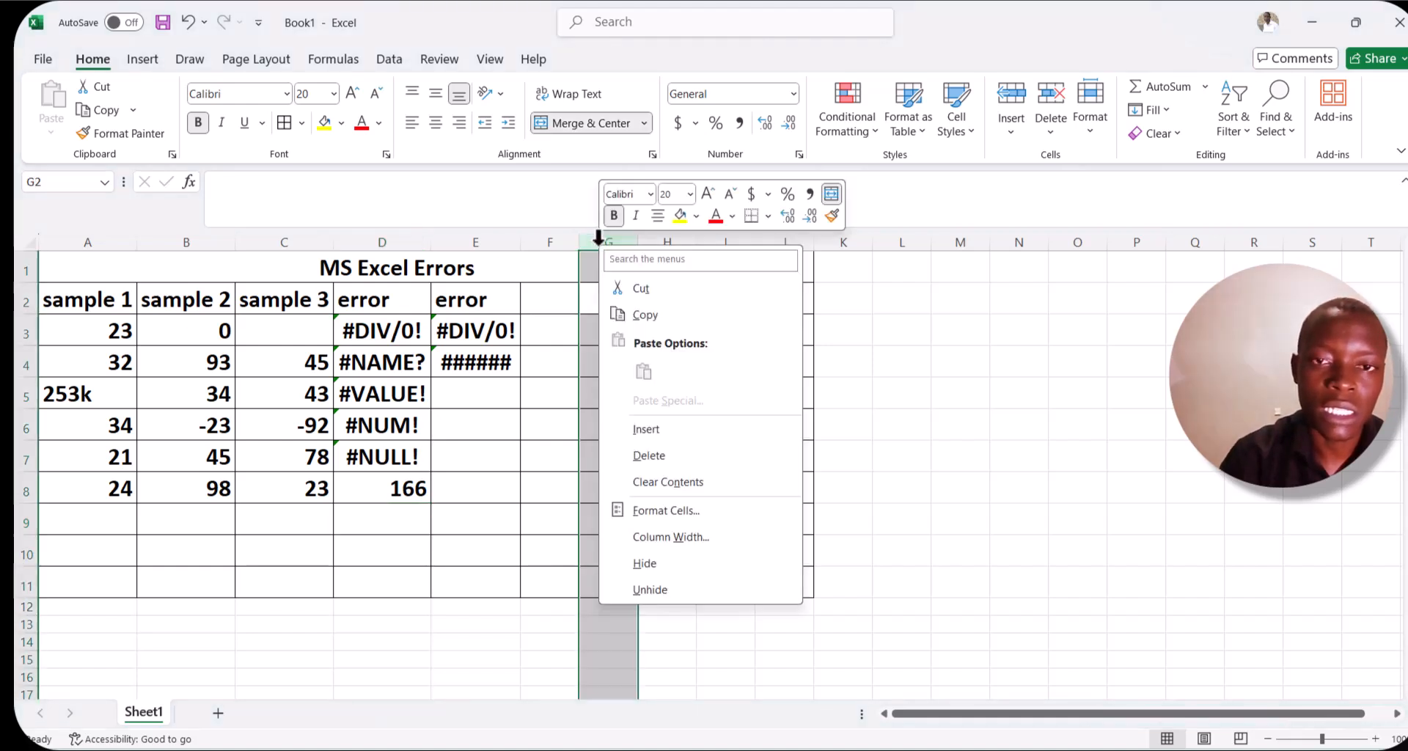
pyautogui.click(648, 455)
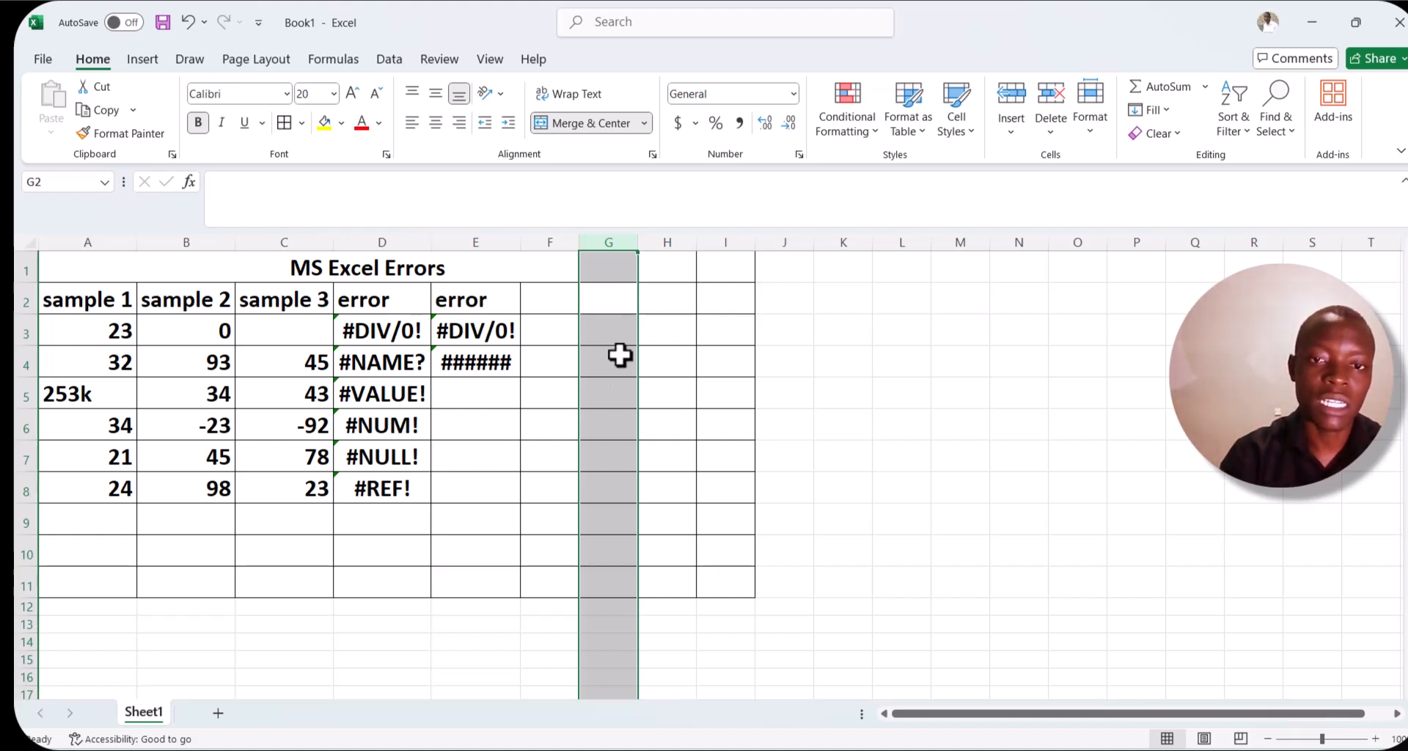
pyautogui.click(188, 22)
pyautogui.click(189, 22)
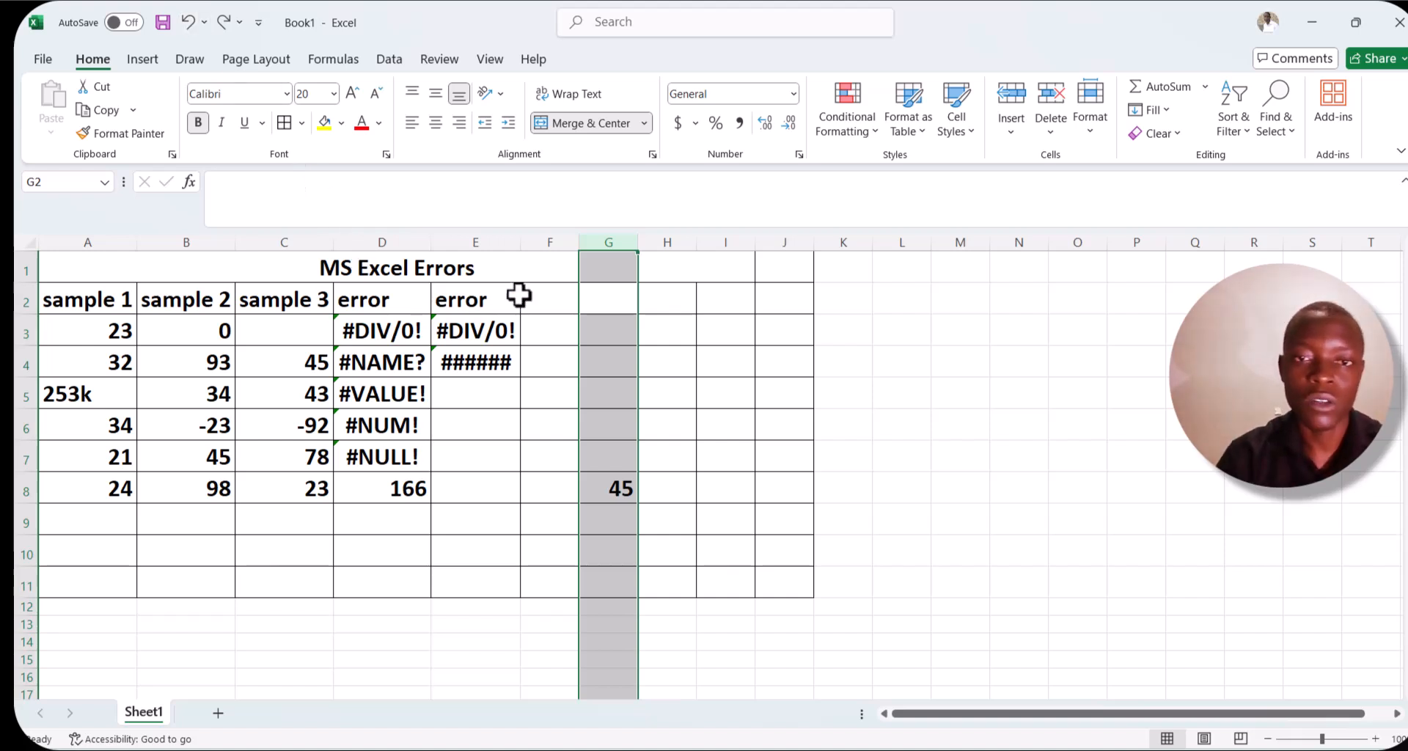
# Delete column G again, removing the cell referenced by the D8 formula.
pyautogui.rightClick(611, 242)
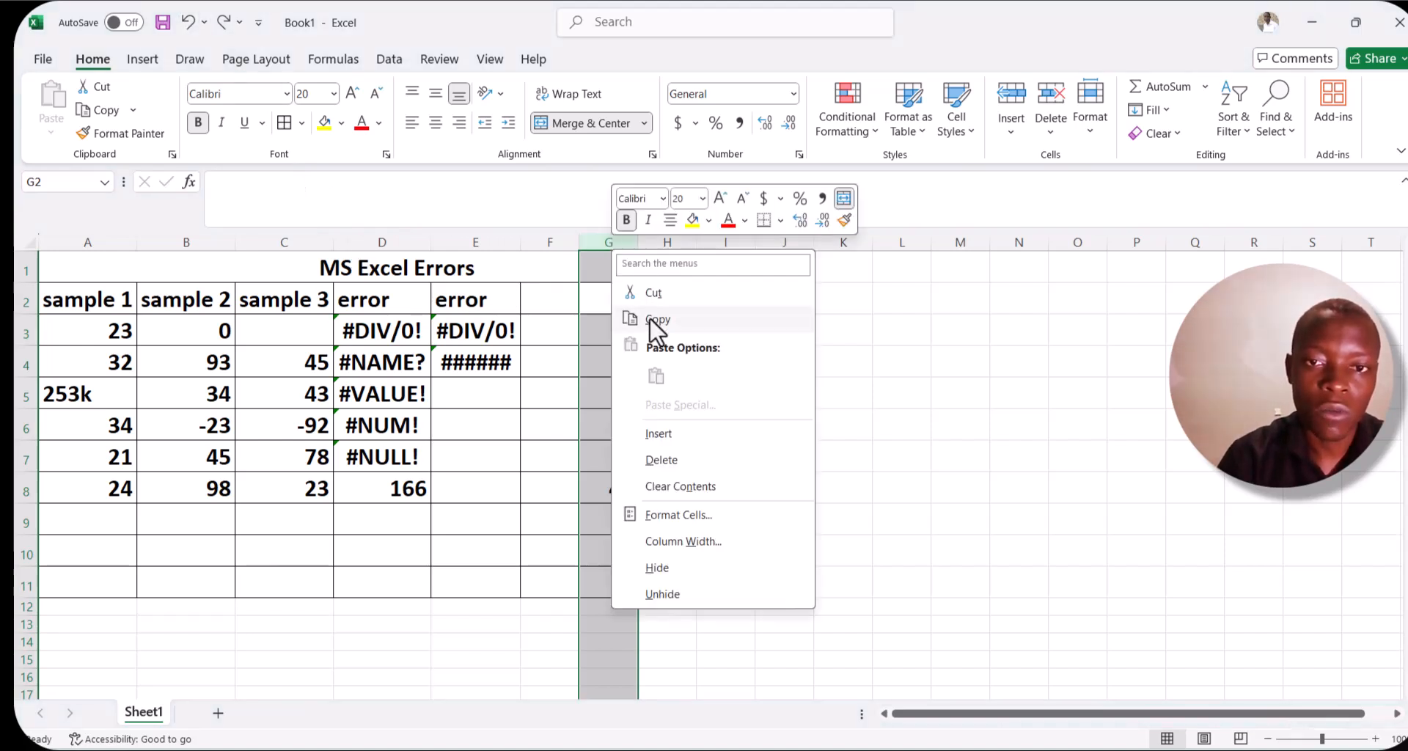
pyautogui.click(668, 459)
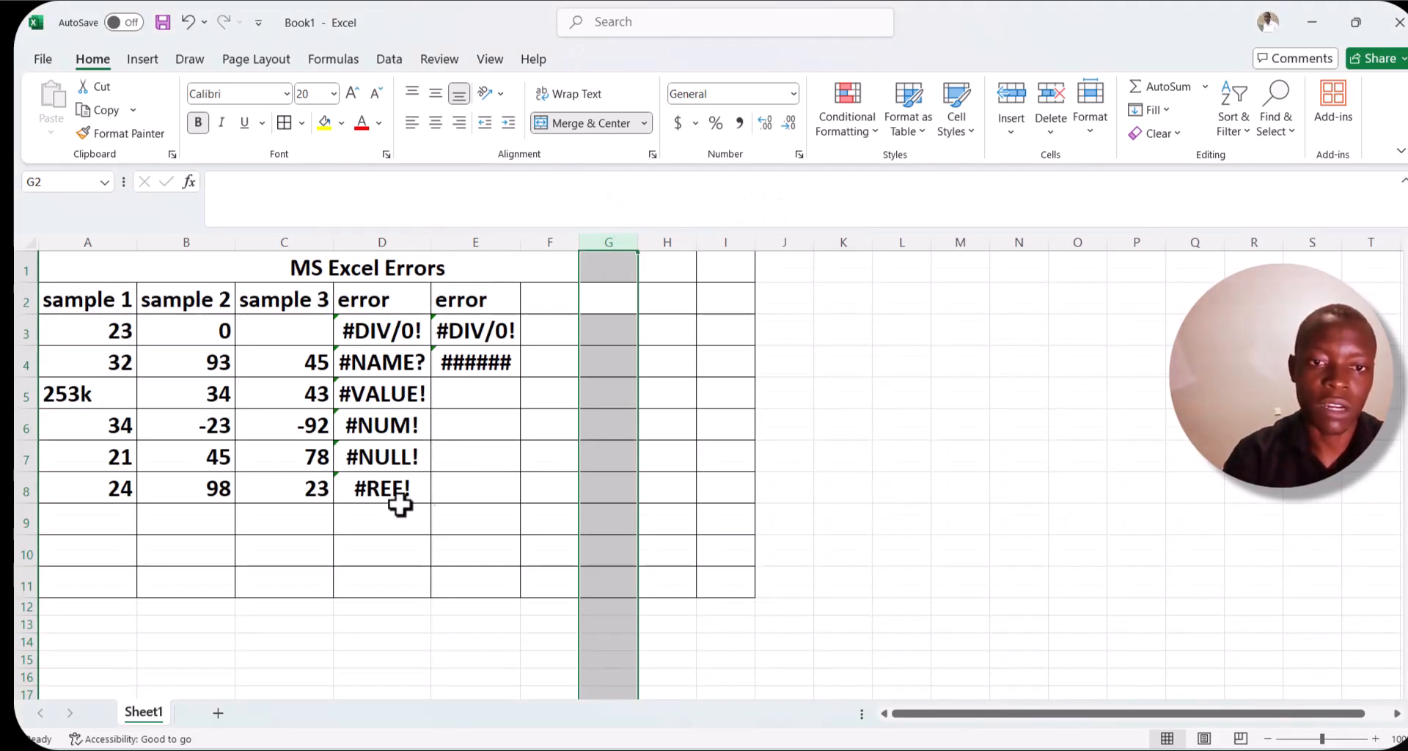